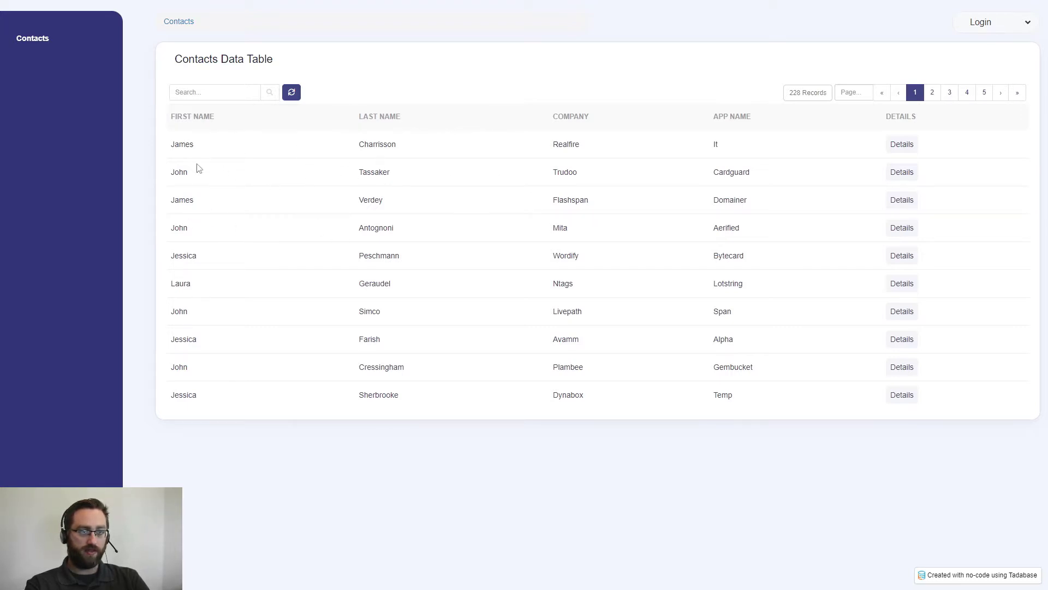
View the Realfire contact's details and examine the related contacts that share the same first name.
{"action": "left_click", "coordinate": [898, 147]}
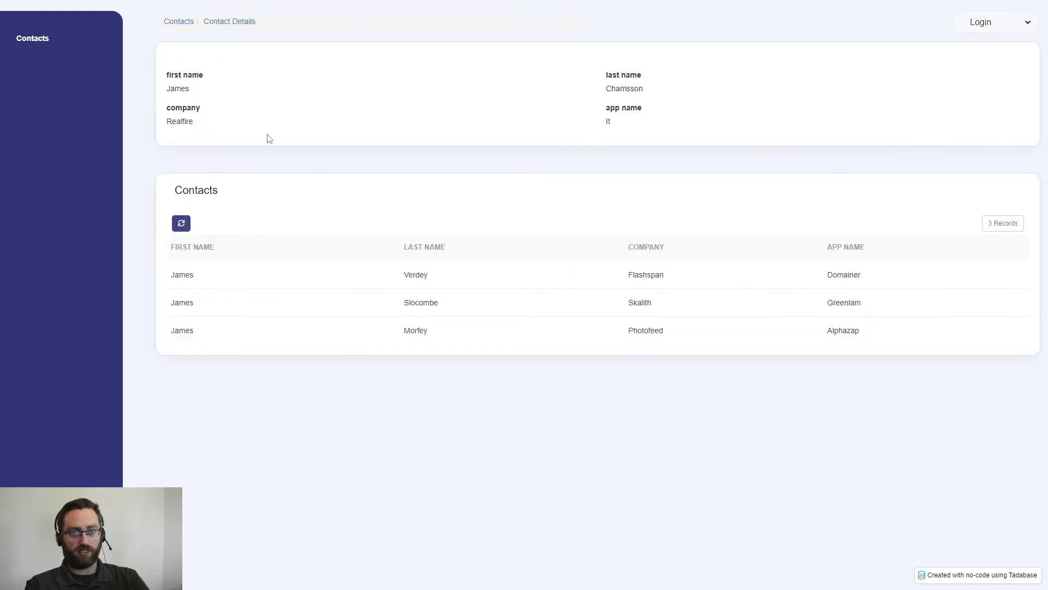
{"action": "left_click_drag", "start_coordinate": [180, 89], "coordinate": [234, 96]}
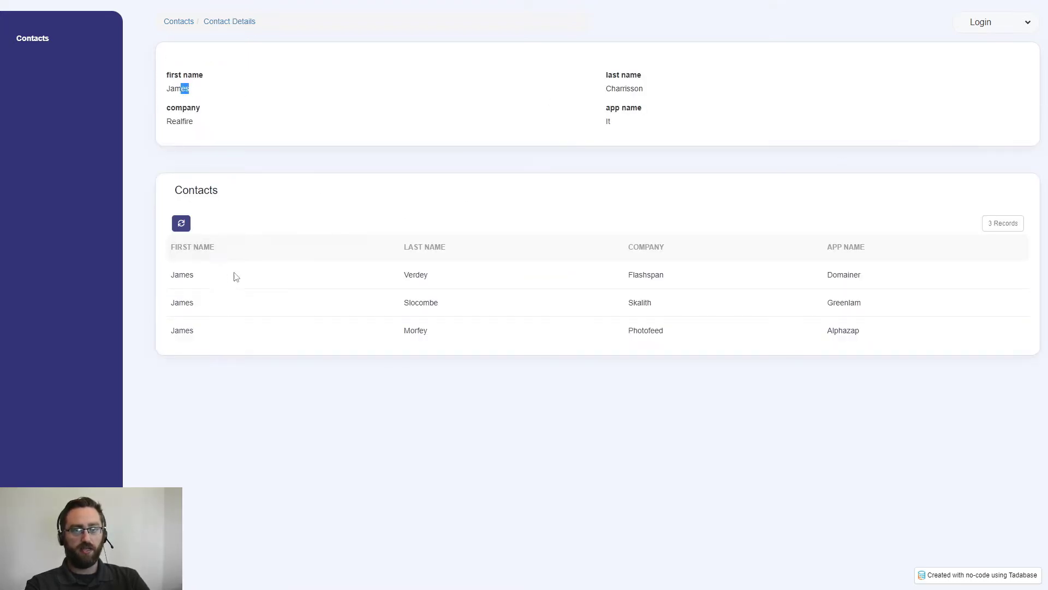
{"action": "left_click_drag", "start_coordinate": [193, 275], "coordinate": [186, 331]}
{"action": "left_click_drag", "start_coordinate": [167, 93], "coordinate": [672, 96]}
{"action": "left_click", "coordinate": [672, 96]}
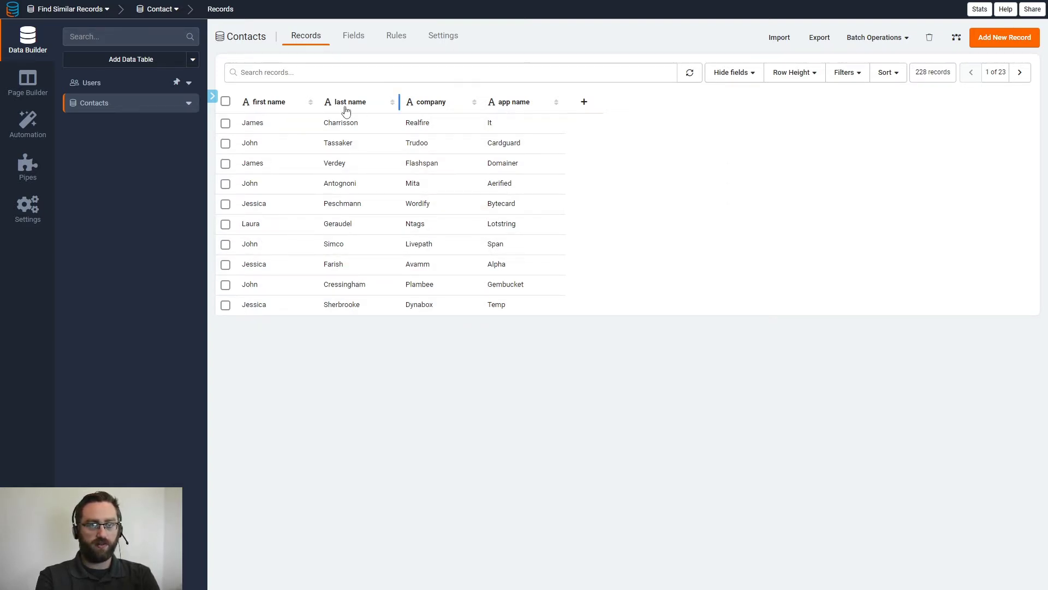
Start a new page named Contacts in the Page Builder and add it to the Default Layout Menu.
{"action": "left_click", "coordinate": [28, 86]}
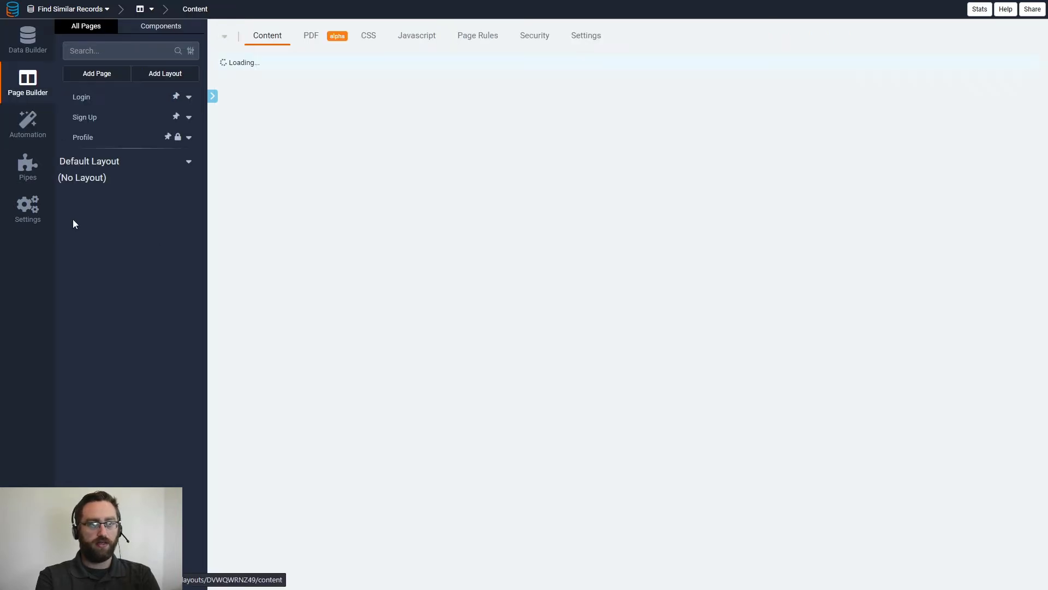
{"action": "left_click", "coordinate": [100, 73]}
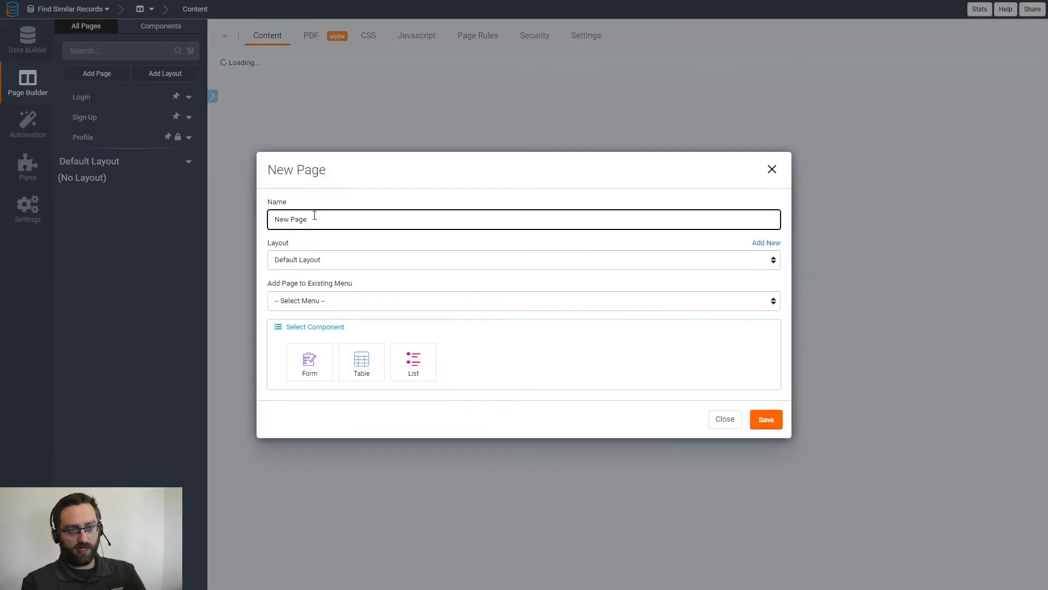
{"action": "left_click_drag", "start_coordinate": [314, 216], "coordinate": [253, 224]}
{"action": "type", "text": "Contac"}
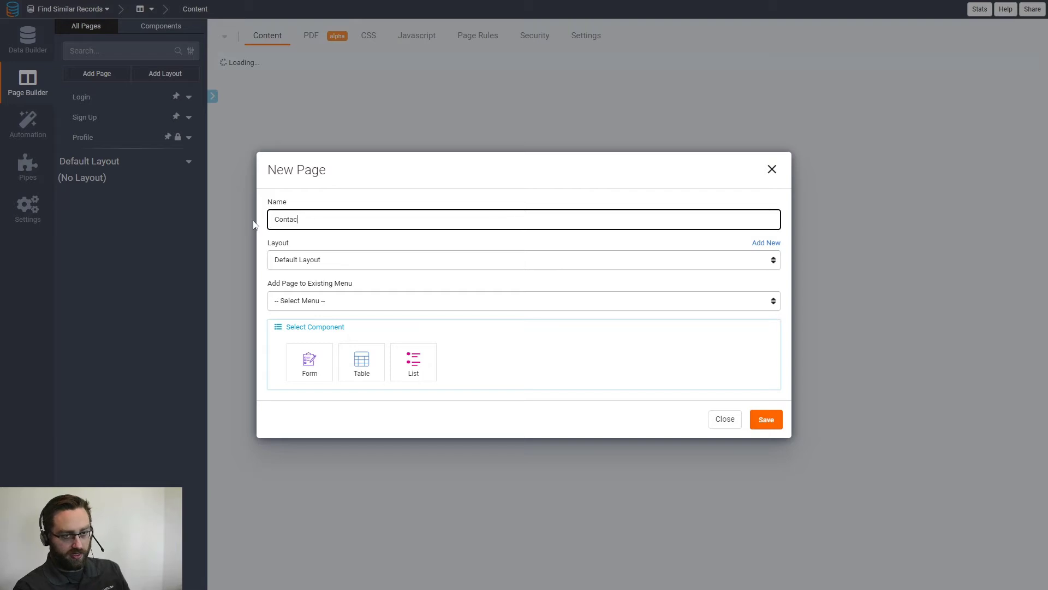
{"action": "type", "text": "ts"}
{"action": "left_click", "coordinate": [311, 302]}
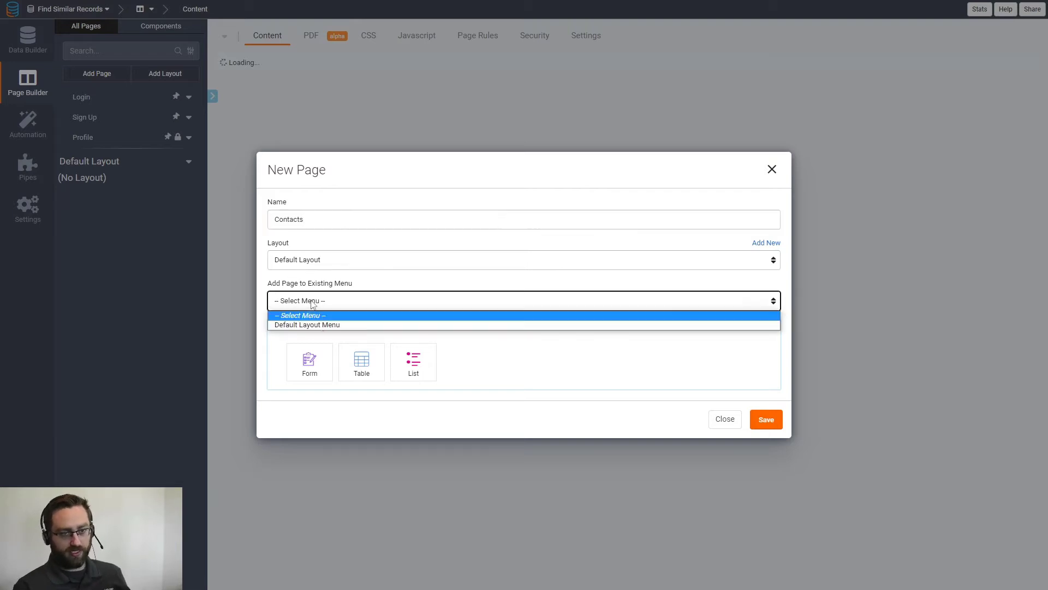
{"action": "left_click", "coordinate": [305, 325]}
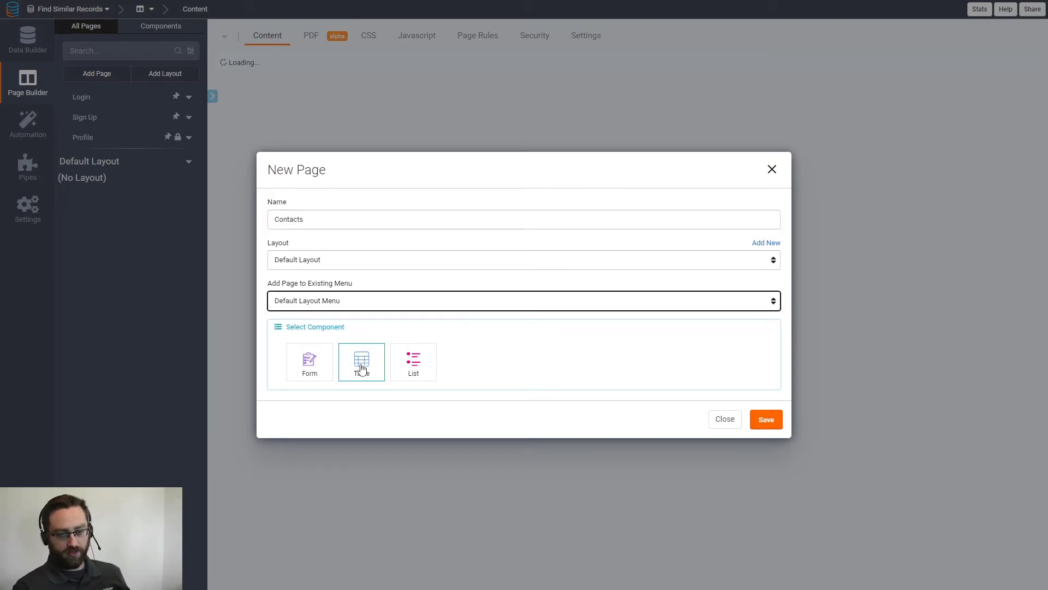
Give the new page a table of Contacts records with a link to view more details, and save the page.
{"action": "left_click", "coordinate": [361, 368]}
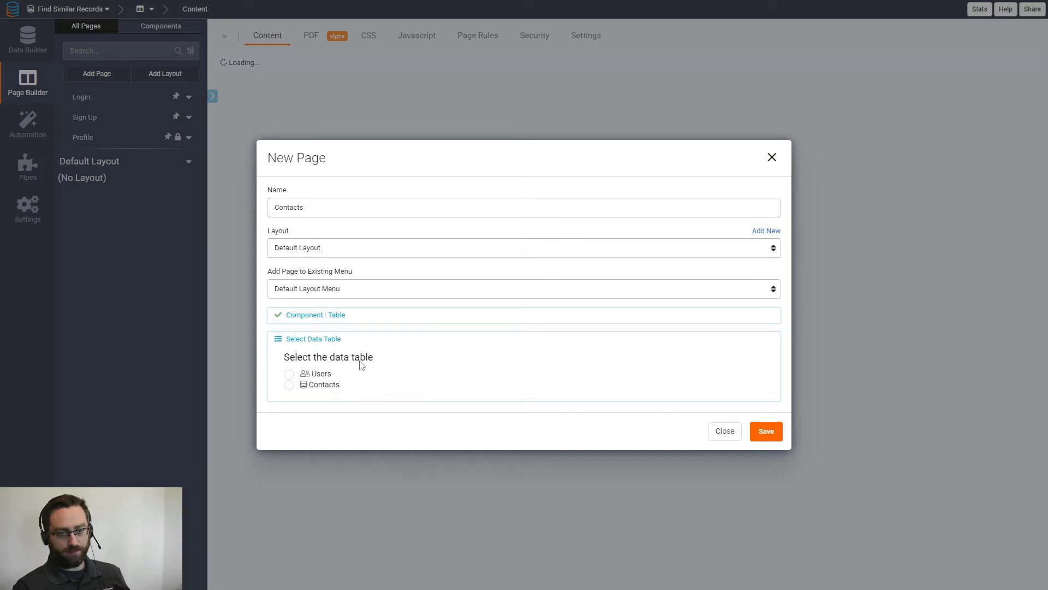
{"action": "left_click", "coordinate": [289, 385]}
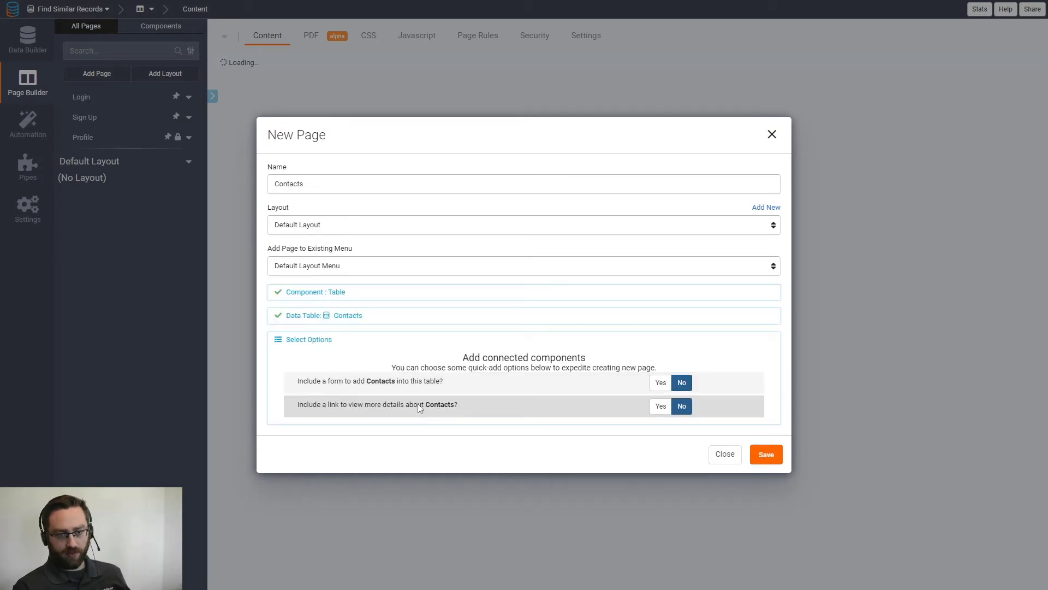
{"action": "left_click", "coordinate": [660, 405]}
{"action": "left_click", "coordinate": [775, 462]}
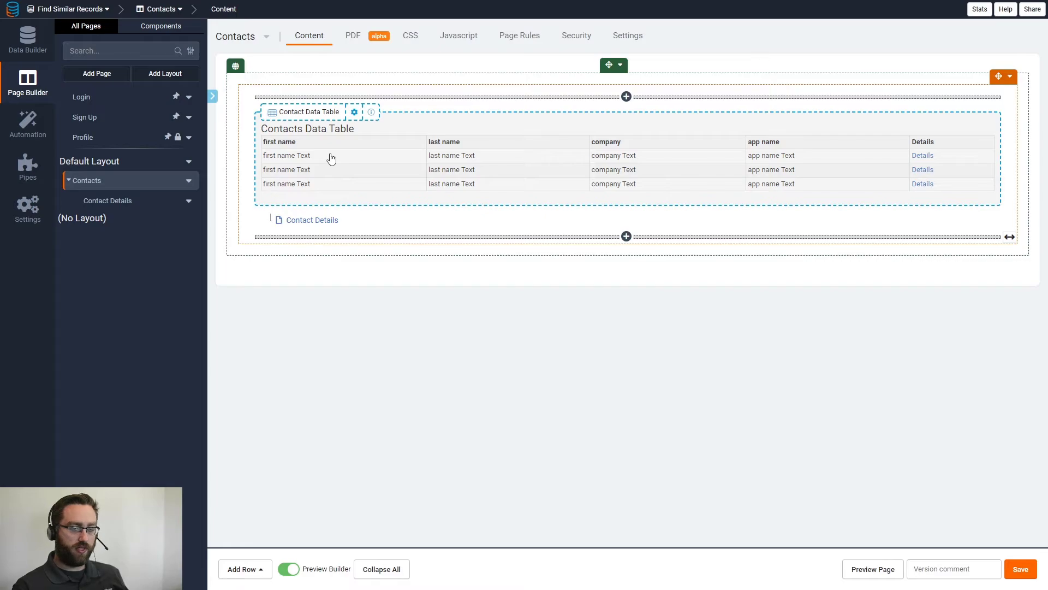
Enable search on the Contacts page's data table and save the component.
{"action": "left_click", "coordinate": [332, 158]}
{"action": "left_click", "coordinate": [369, 38]}
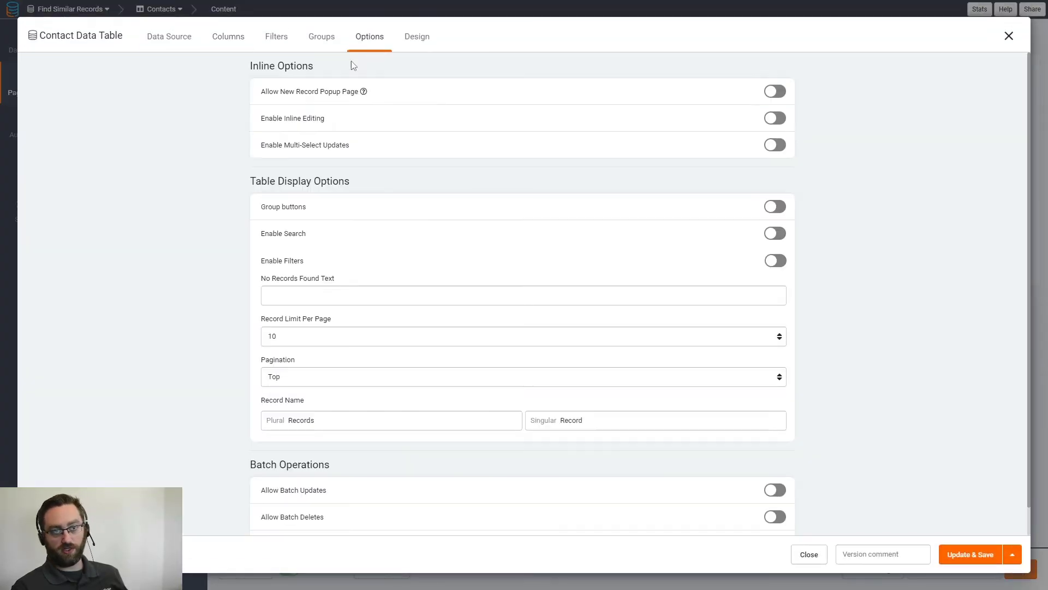
{"action": "left_click", "coordinate": [774, 233]}
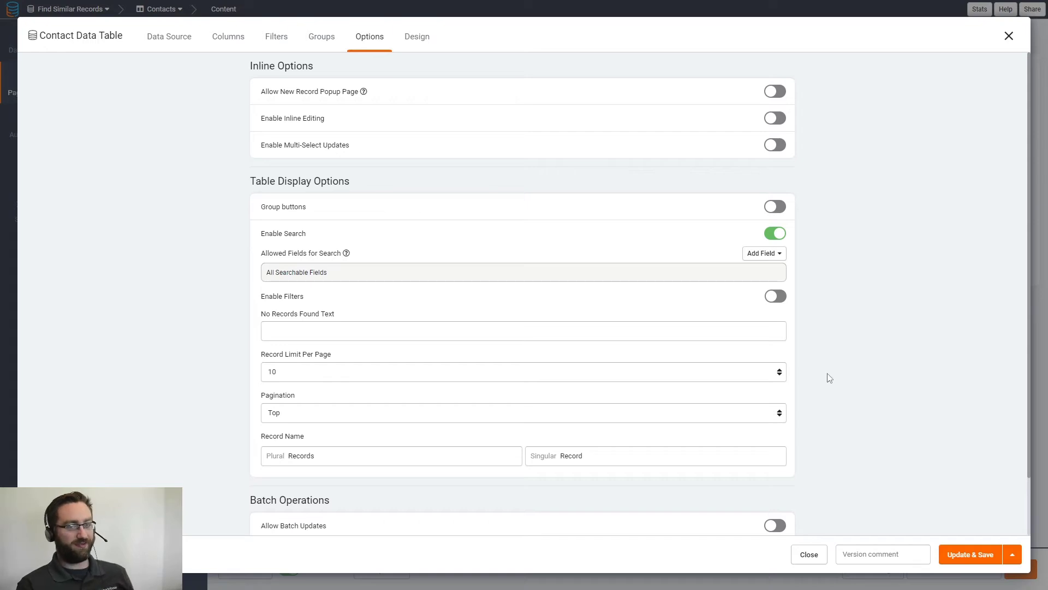
{"action": "left_click", "coordinate": [956, 555]}
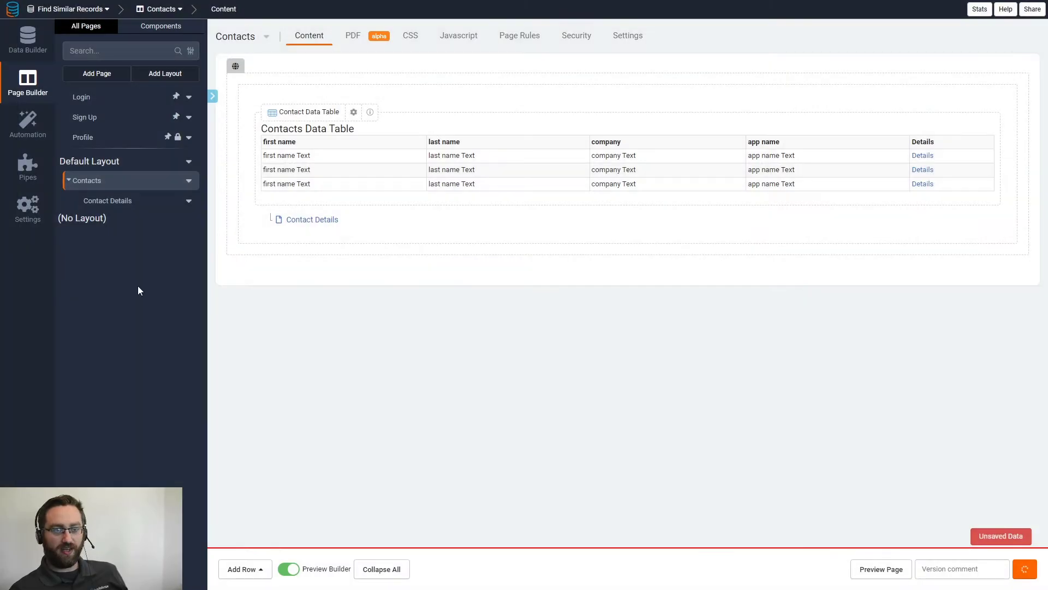
On the Contact Details page, add a one-column row containing a table component that displays the Contacts data table.
{"action": "left_click", "coordinate": [307, 223]}
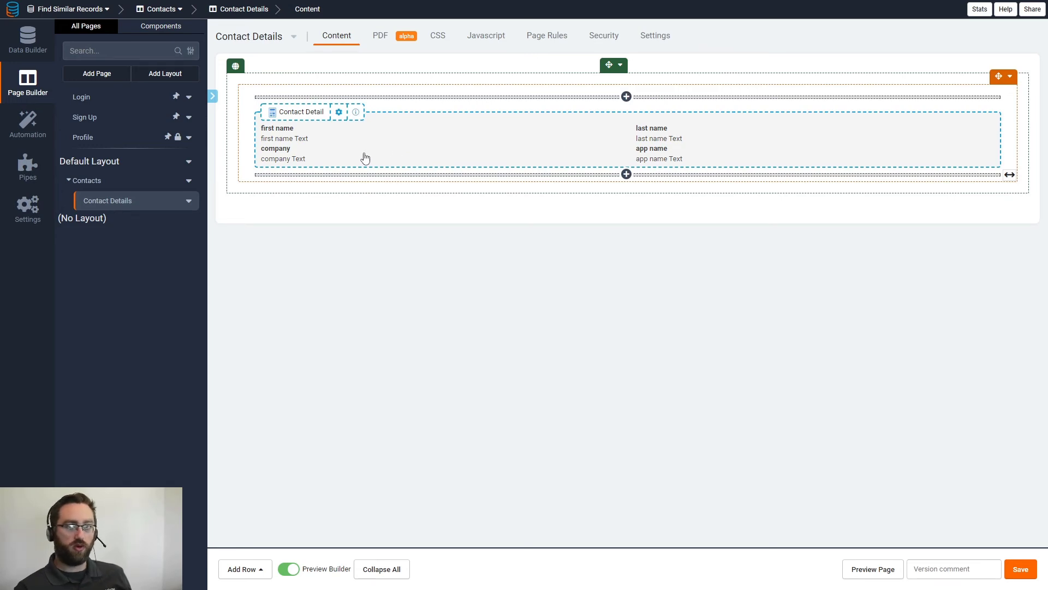
{"action": "left_click", "coordinate": [245, 570]}
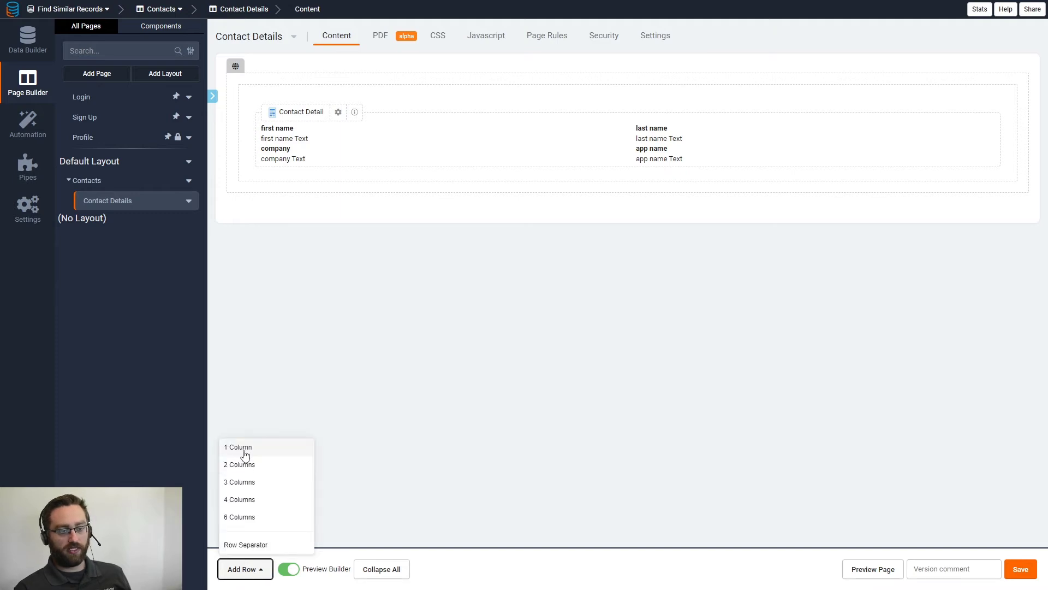
{"action": "left_click", "coordinate": [244, 455]}
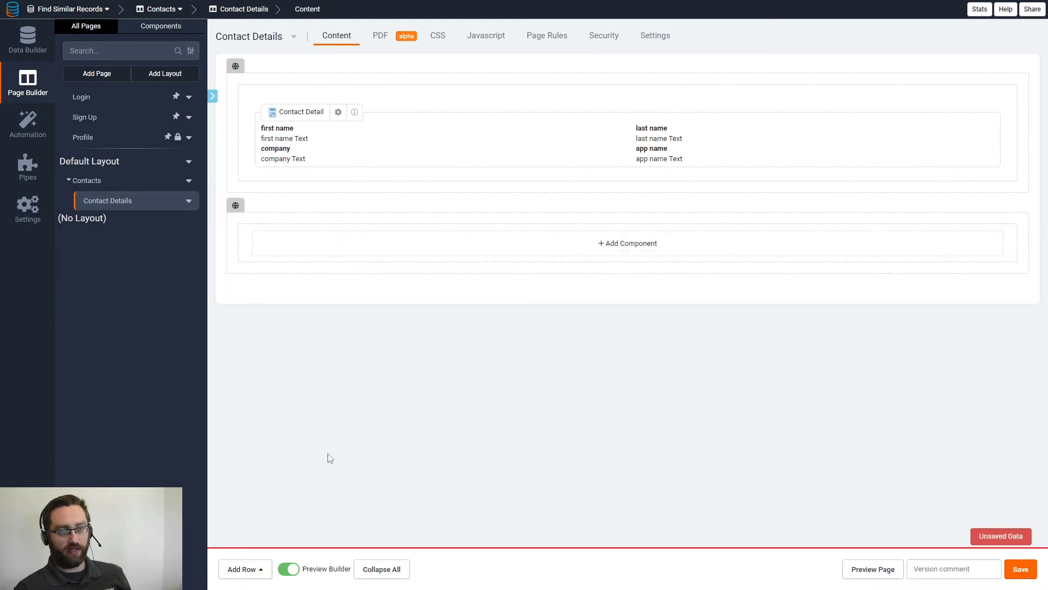
{"action": "left_click", "coordinate": [384, 254]}
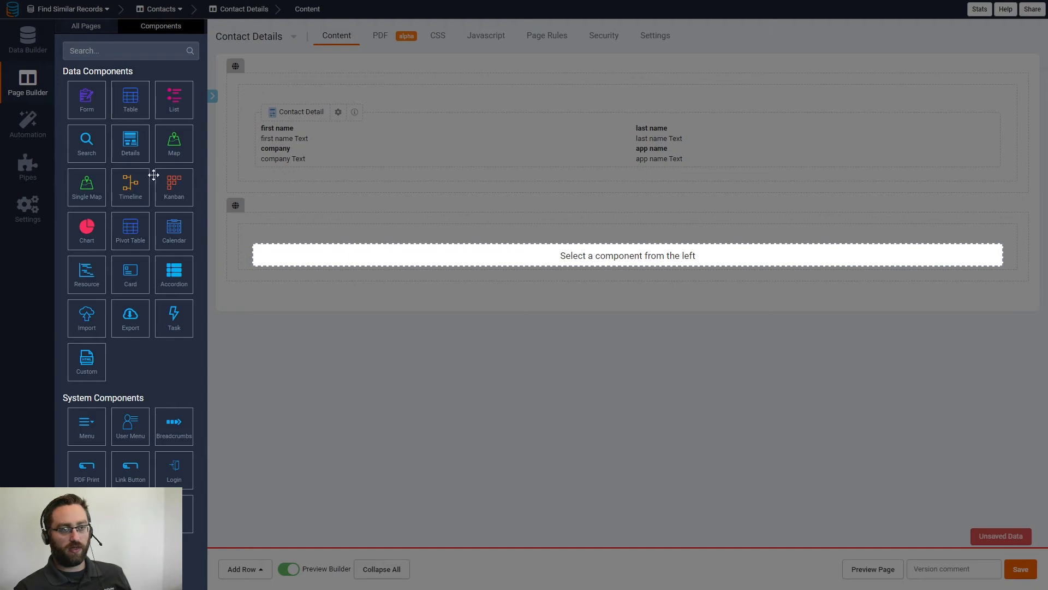
{"action": "left_click", "coordinate": [131, 104]}
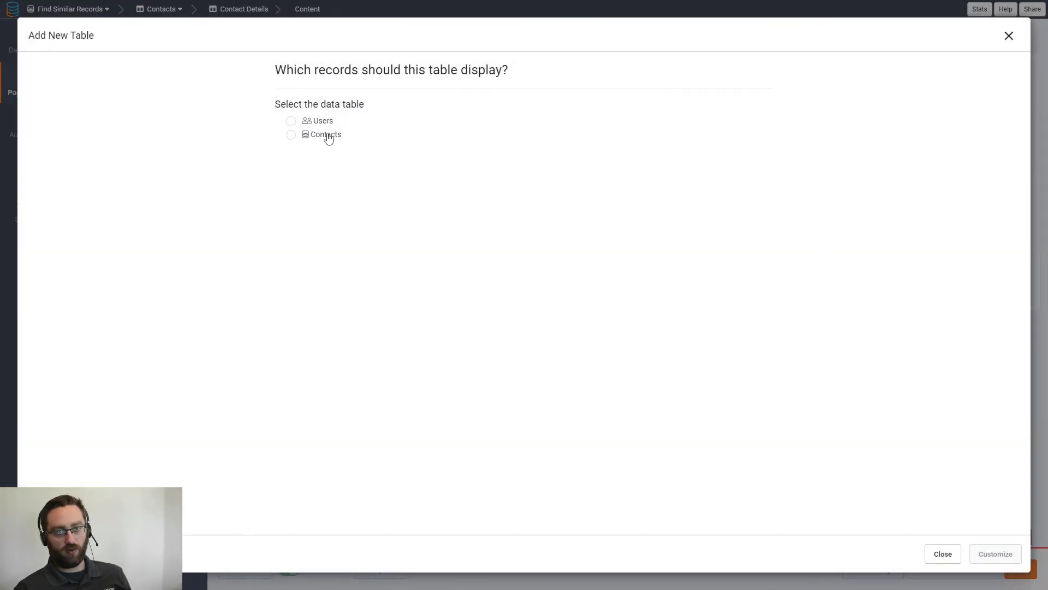
{"action": "left_click", "coordinate": [326, 136]}
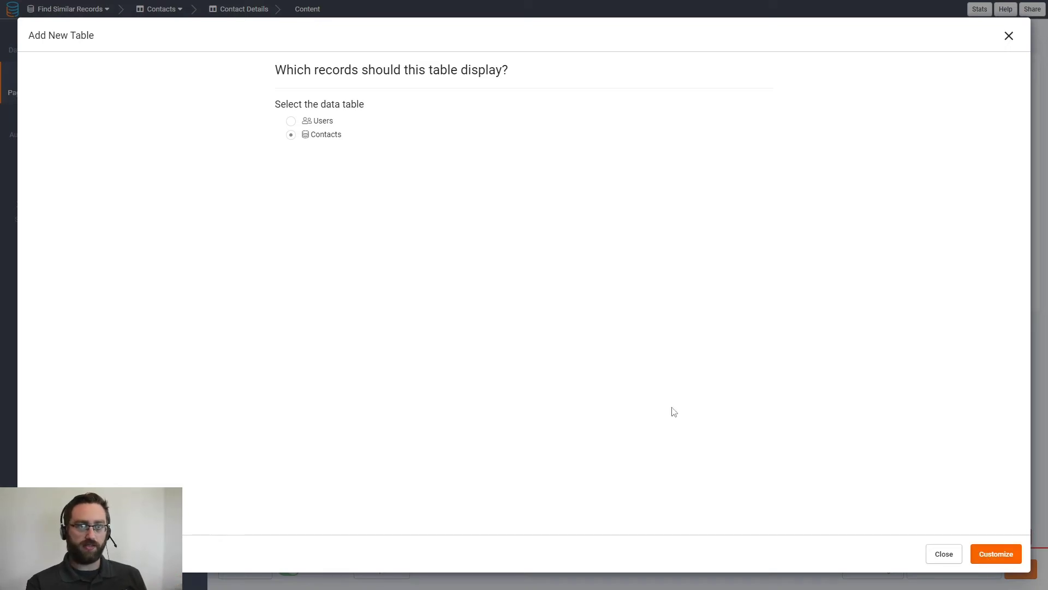
{"action": "left_click", "coordinate": [996, 557]}
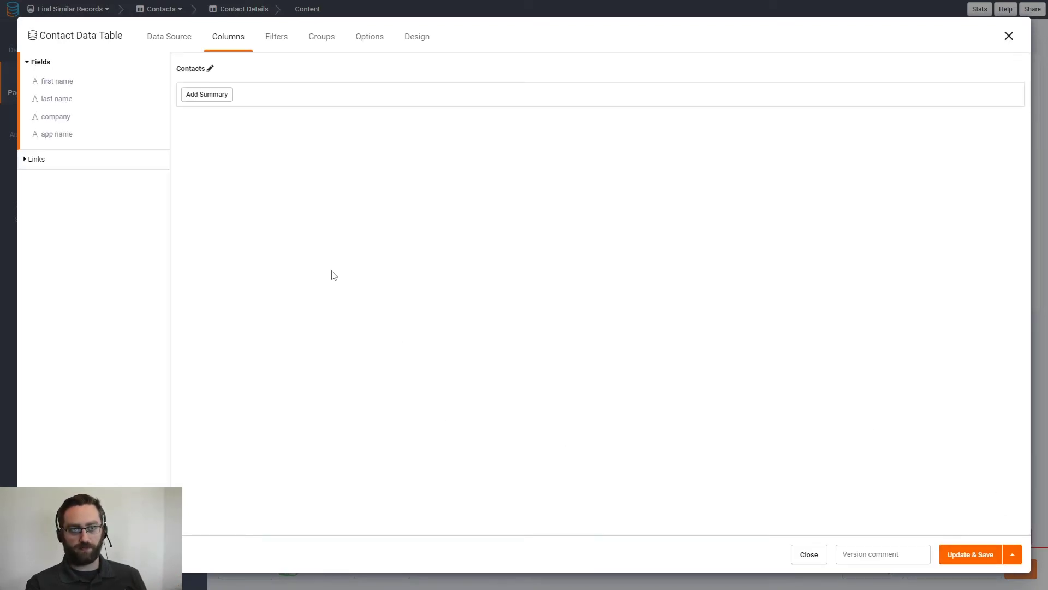
Add first name, last name, company and app name as columns of the new Contacts table.
{"action": "left_click", "coordinate": [49, 82]}
{"action": "left_click", "coordinate": [50, 98]}
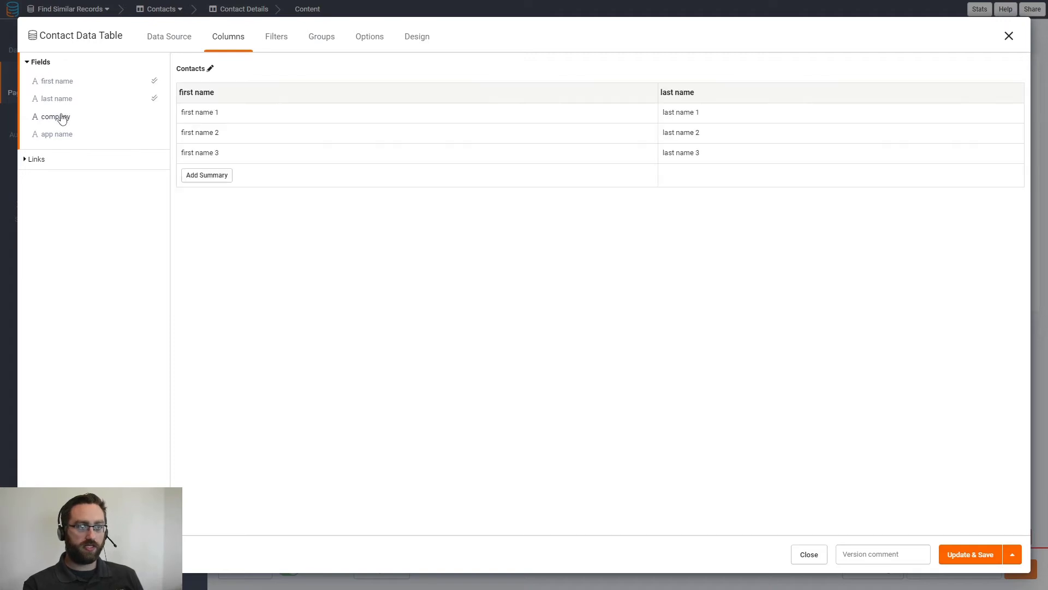
{"action": "left_click", "coordinate": [59, 116]}
{"action": "left_click", "coordinate": [62, 134]}
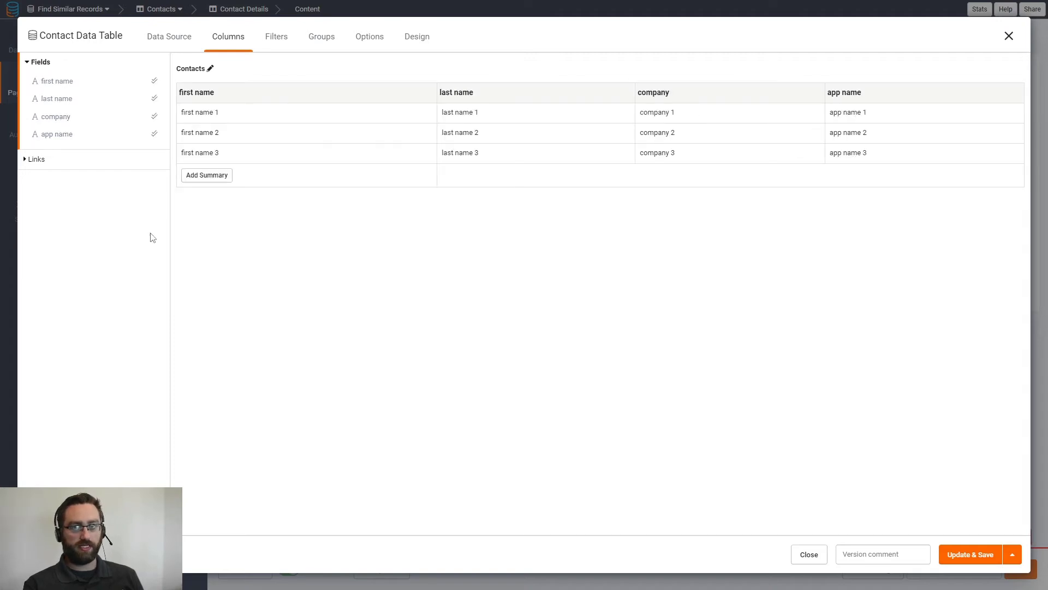
Add a filter group to the new table's data source with first name as the condition field.
{"action": "left_click", "coordinate": [156, 42]}
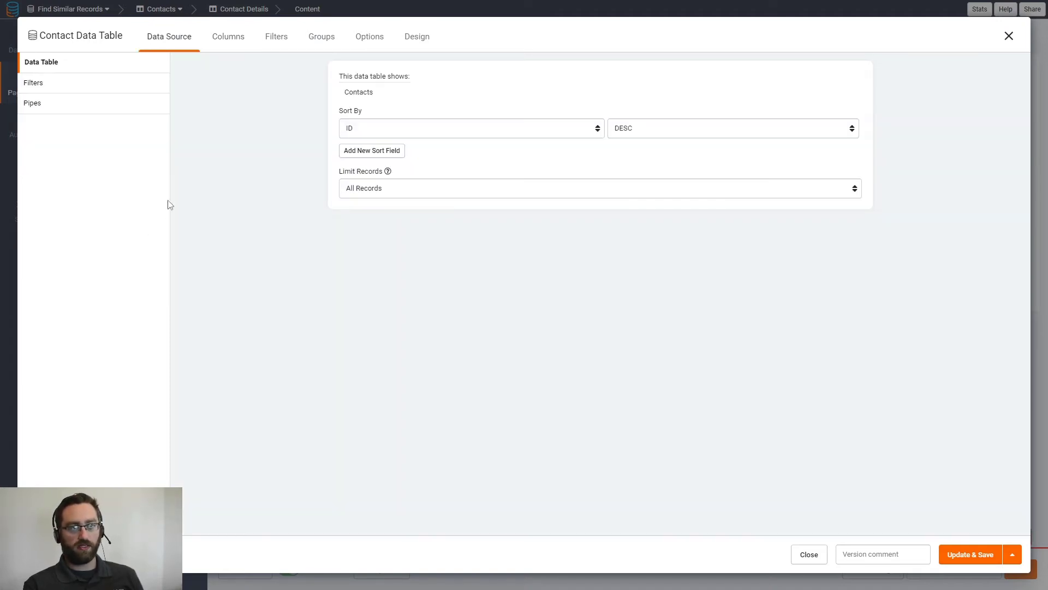
{"action": "left_click", "coordinate": [69, 91]}
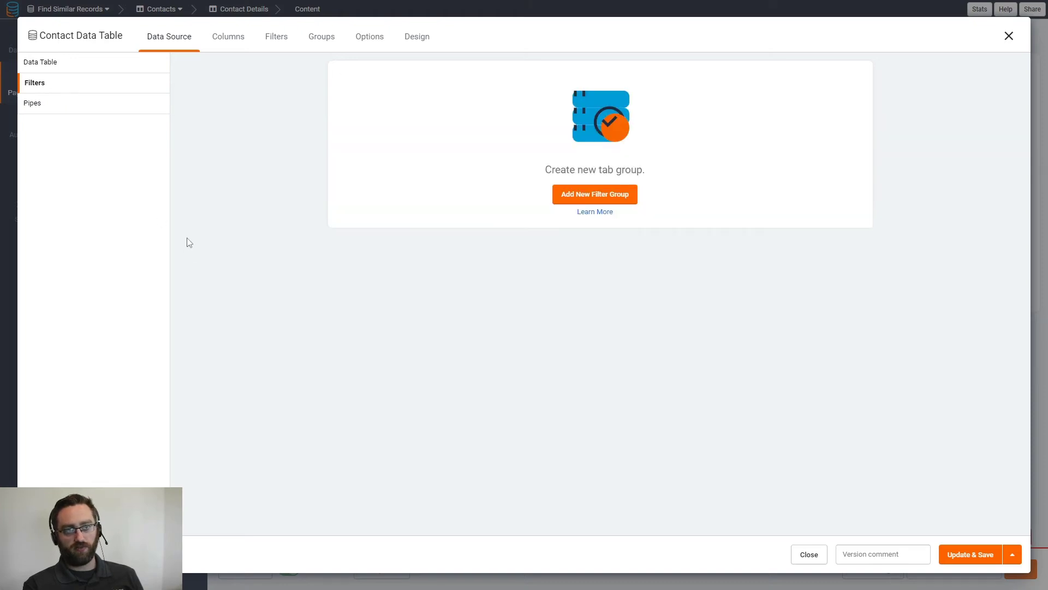
{"action": "left_click", "coordinate": [572, 198]}
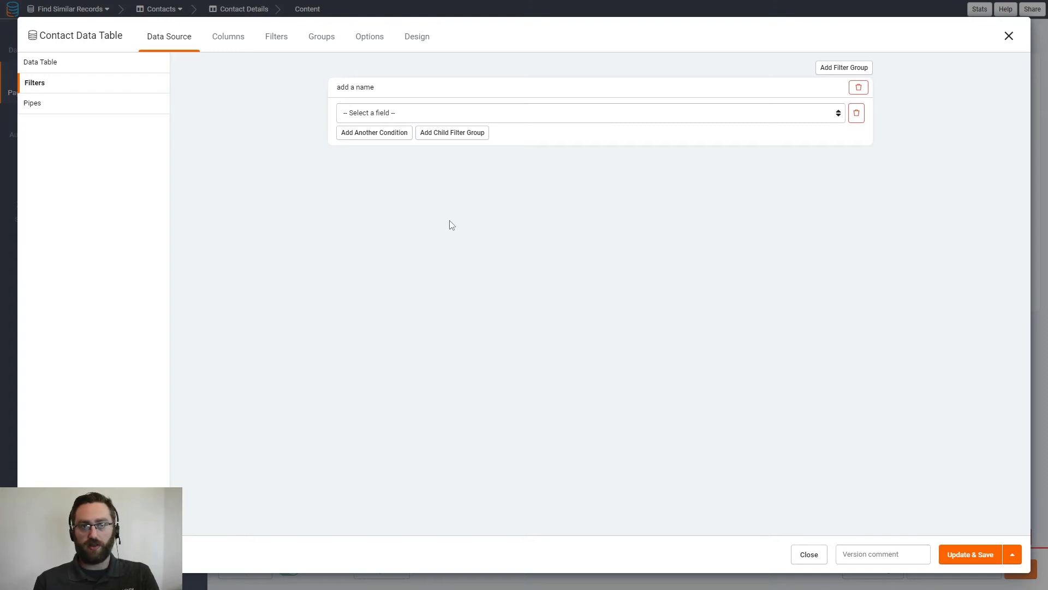
{"action": "left_click", "coordinate": [374, 113]}
{"action": "key", "text": "Up"}
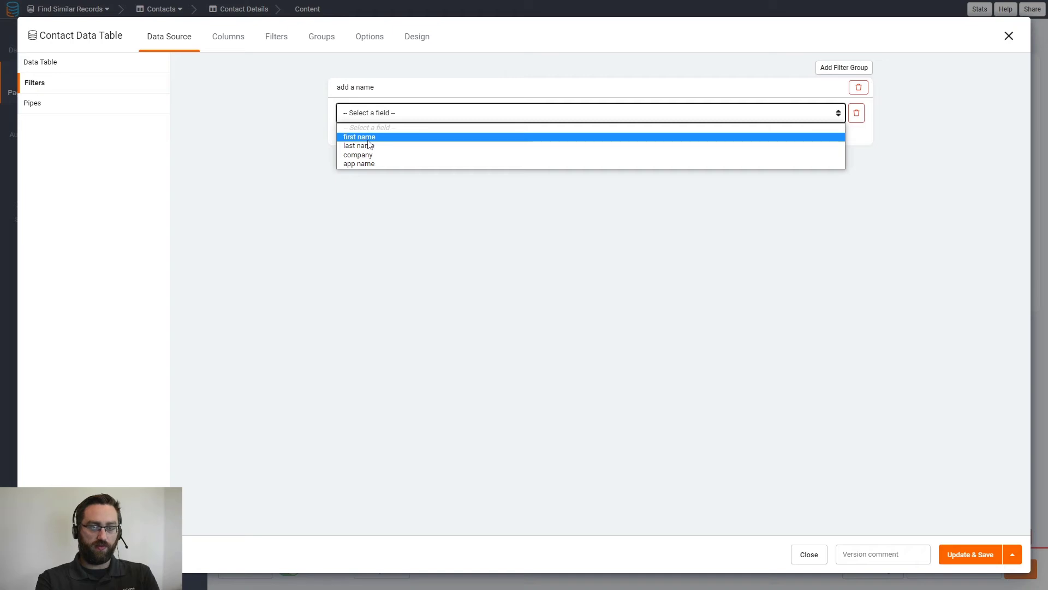
{"action": "key", "text": "Down"}
{"action": "key", "text": "Down"}
{"action": "key", "text": "Down"}
{"action": "key", "text": "Up"}
{"action": "key", "text": "Up"}
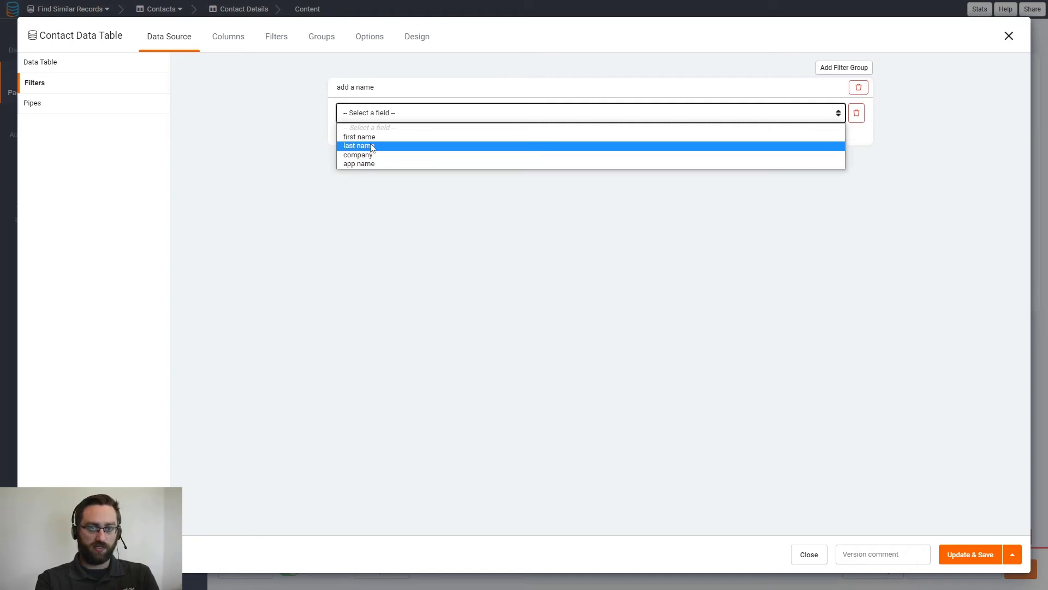
{"action": "key", "text": "Up"}
{"action": "key", "text": "Return"}
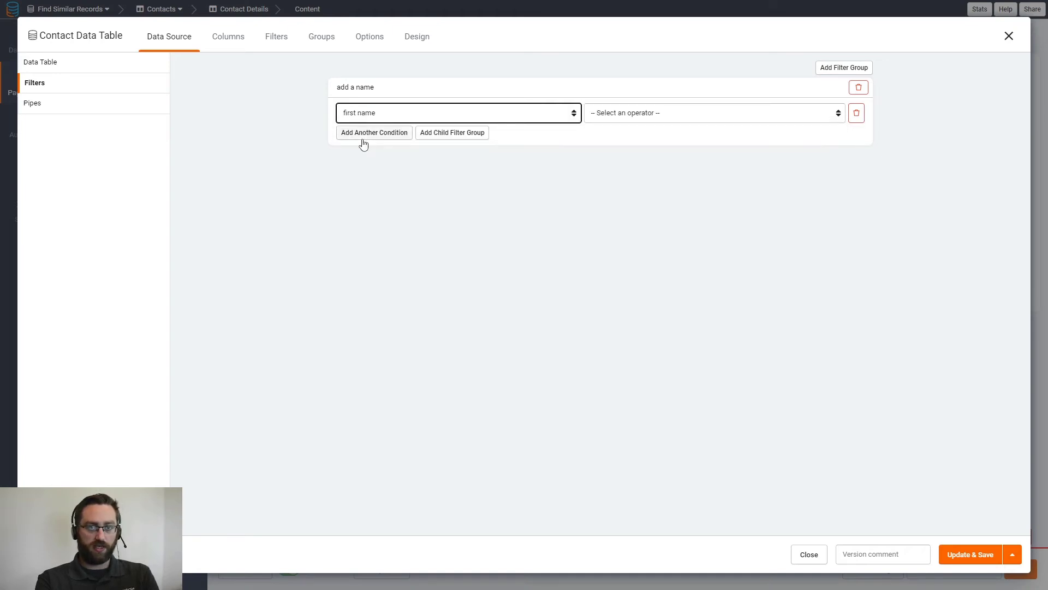
Make the filter condition require that first name is this page record's first name value, and save the table.
{"action": "left_click", "coordinate": [602, 116]}
{"action": "left_click", "coordinate": [607, 155]}
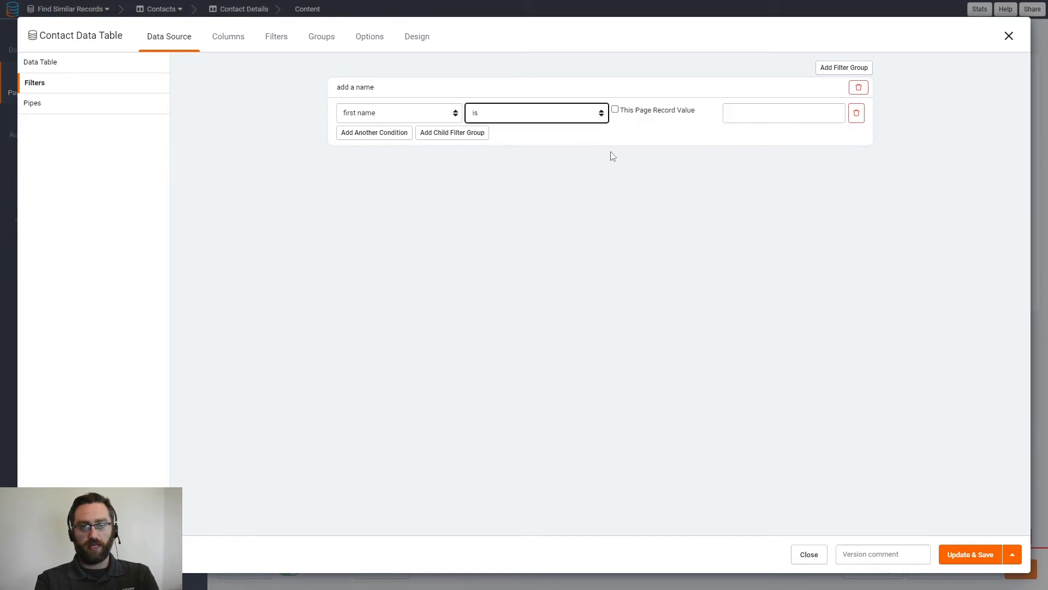
{"action": "left_click", "coordinate": [641, 111]}
{"action": "left_click", "coordinate": [738, 116]}
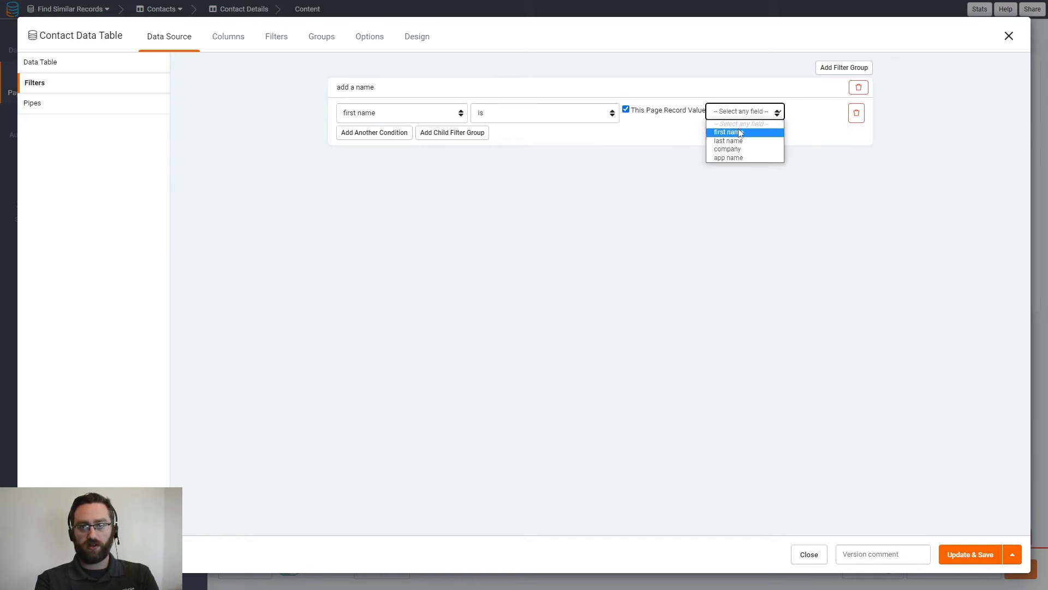
{"action": "left_click", "coordinate": [742, 141]}
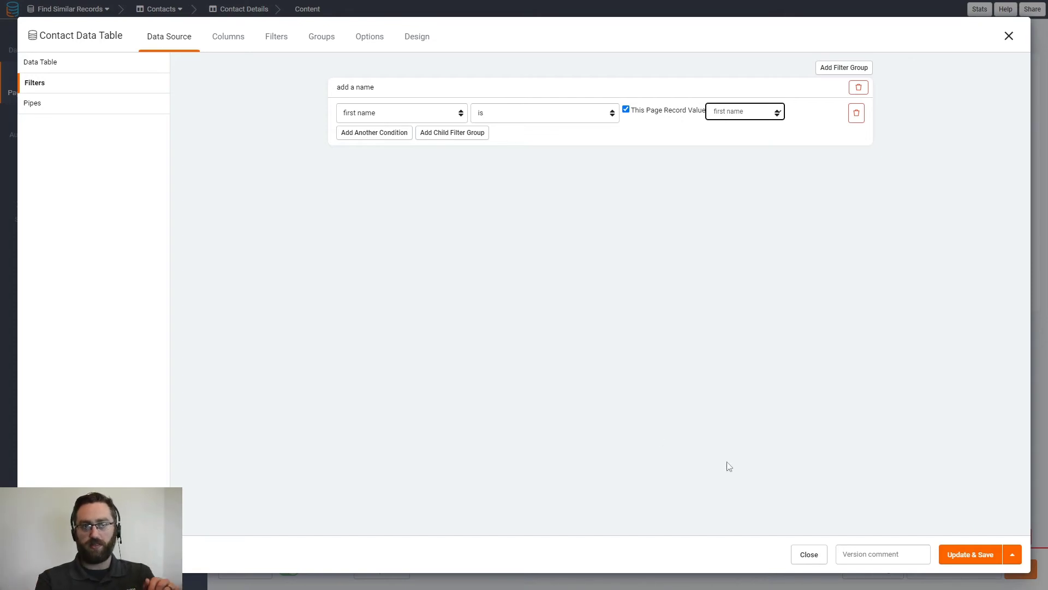
{"action": "left_click", "coordinate": [956, 561]}
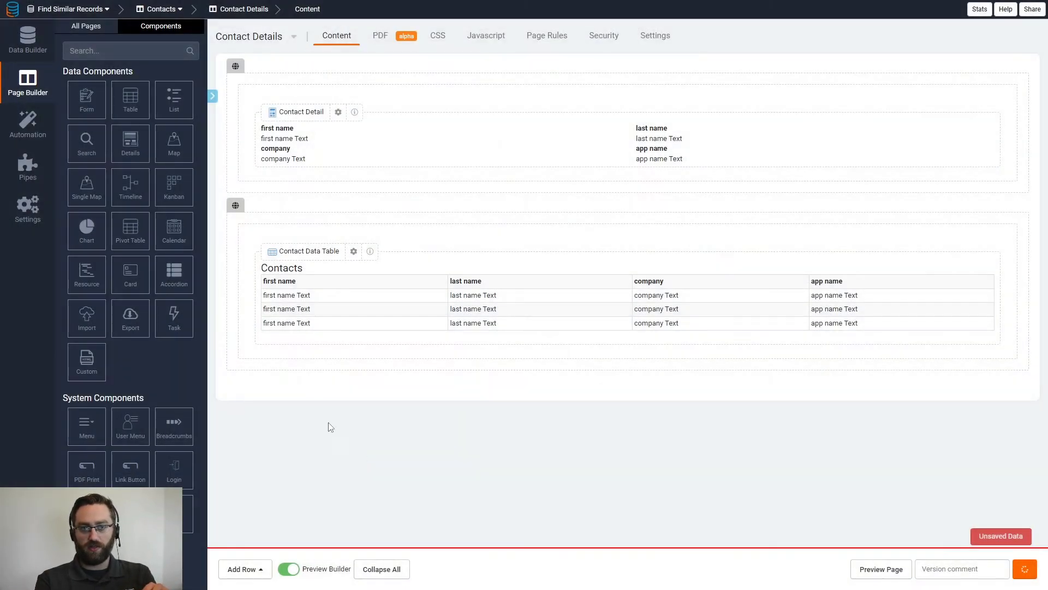
Return to the Contacts page and preview it live.
{"action": "left_click", "coordinate": [98, 27]}
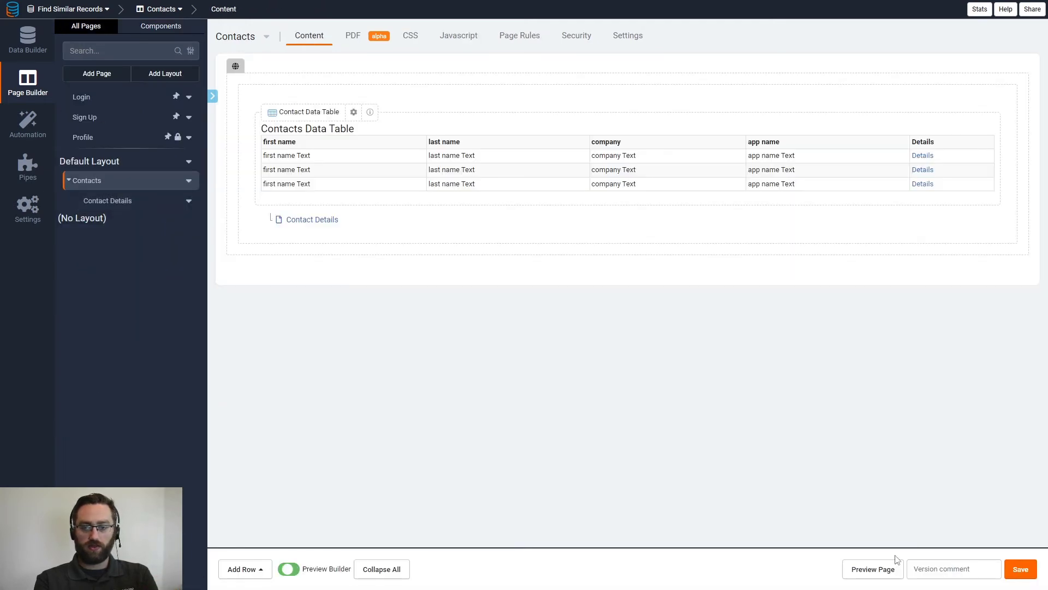
{"action": "left_click", "coordinate": [873, 569]}
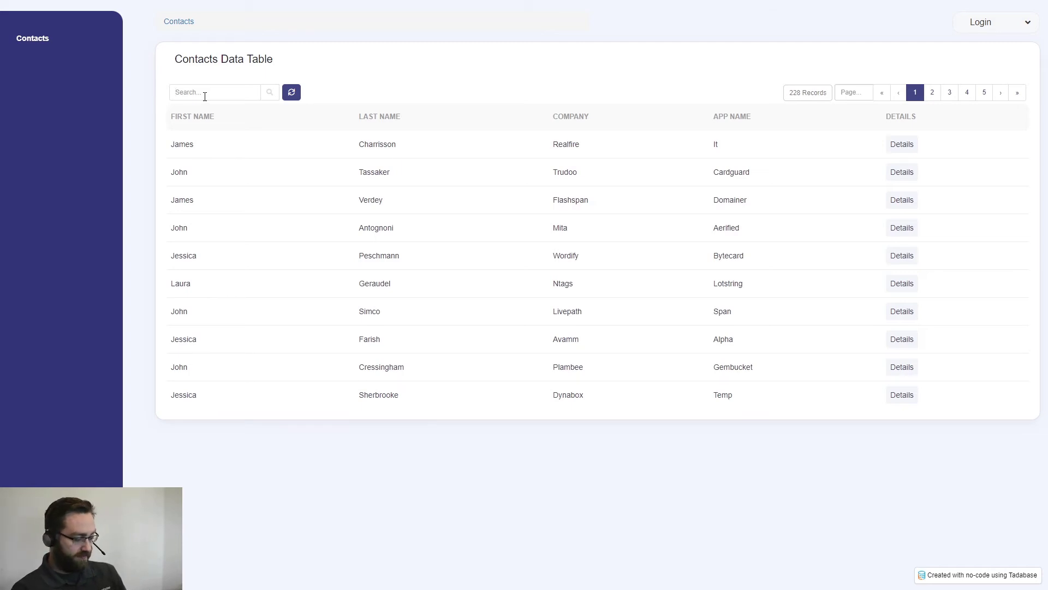
Search the contacts table for two different first names and open the first match's details each time.
{"action": "type", "text": "john"}
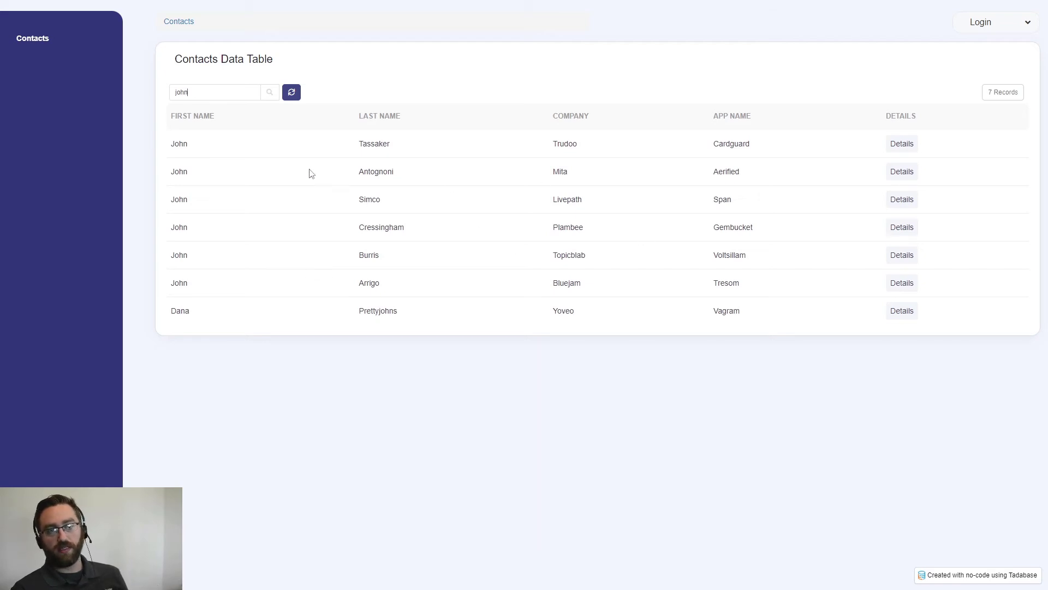
{"action": "left_click", "coordinate": [903, 146]}
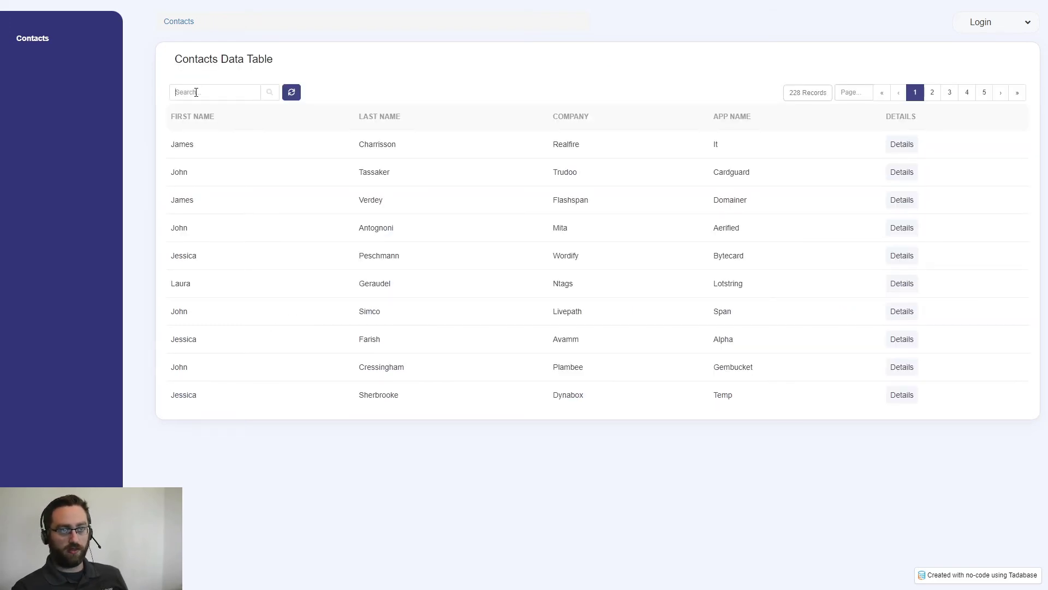
{"action": "type", "text": "james"}
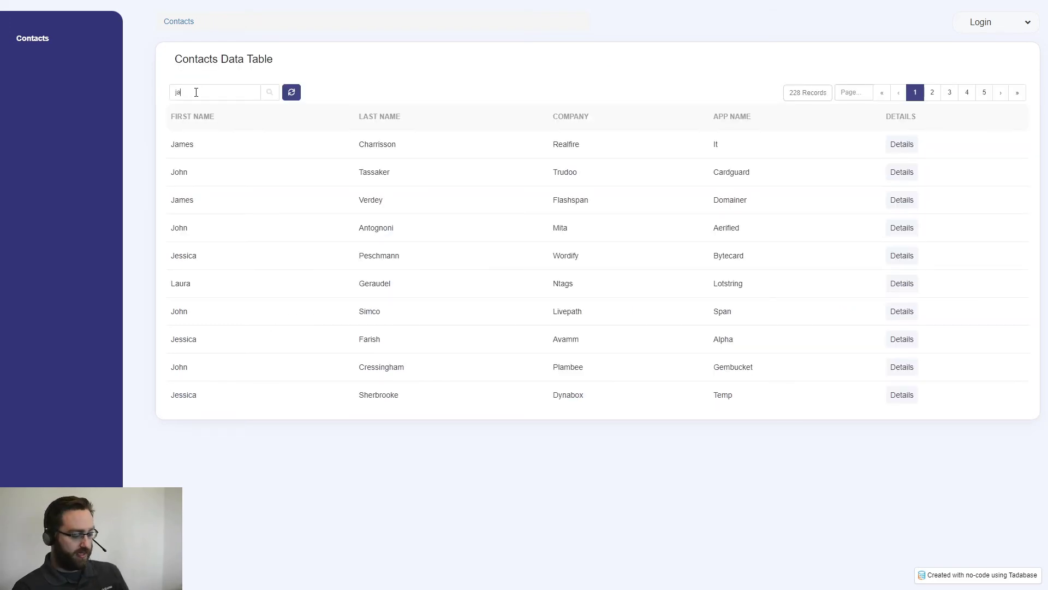
{"action": "left_click", "coordinate": [900, 145]}
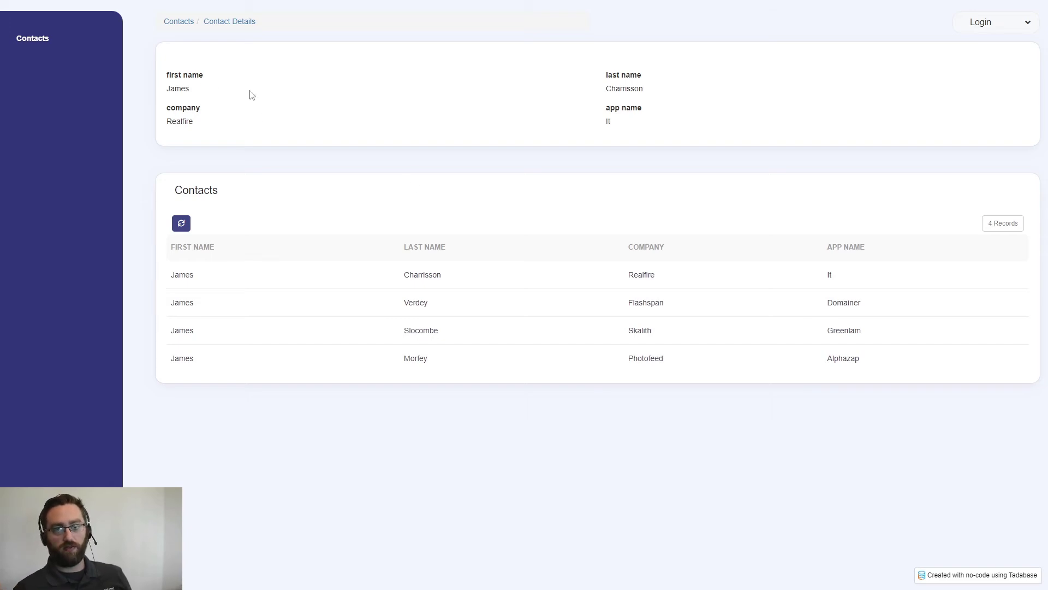
{"action": "left_click_drag", "start_coordinate": [644, 89], "coordinate": [604, 91]}
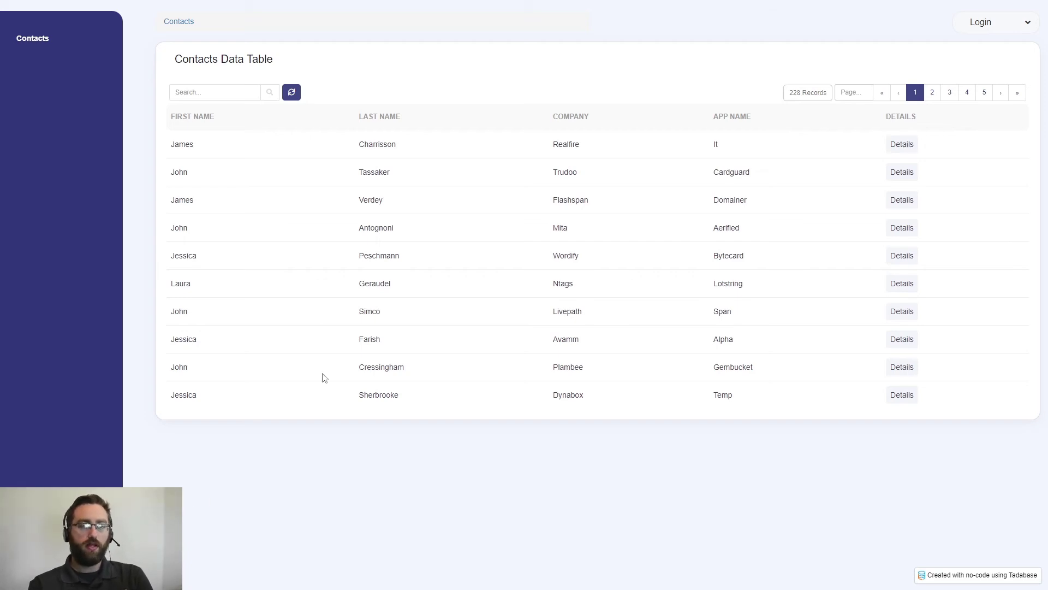
Compare the contacts that share a first name in the main contacts table and open the first contact's details.
{"action": "double_click", "coordinate": [186, 145]}
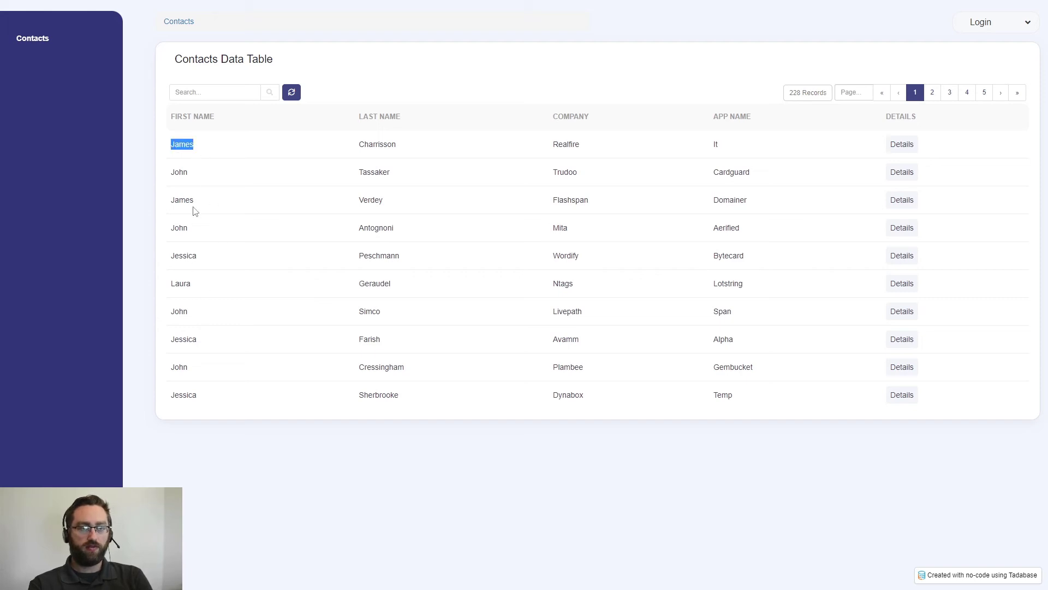
{"action": "left_click_drag", "start_coordinate": [194, 206], "coordinate": [165, 202]}
{"action": "left_click", "coordinate": [258, 216]}
{"action": "left_click", "coordinate": [901, 146]}
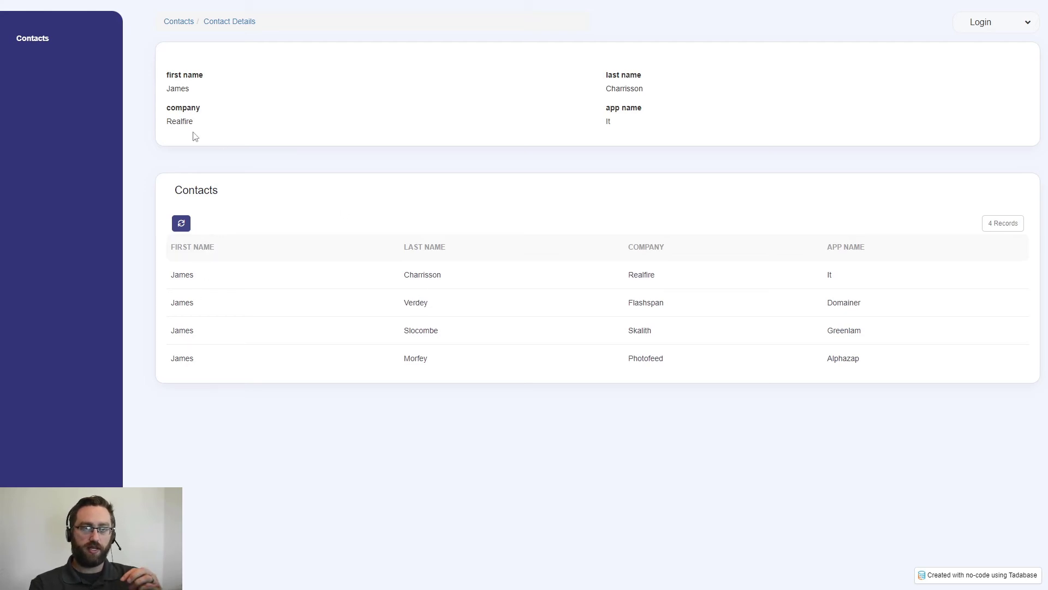
Compare the viewed contact's details with the first row of the similar contacts table, and close the preview.
{"action": "double_click", "coordinate": [170, 88]}
{"action": "left_click_drag", "start_coordinate": [605, 75], "coordinate": [585, 103]}
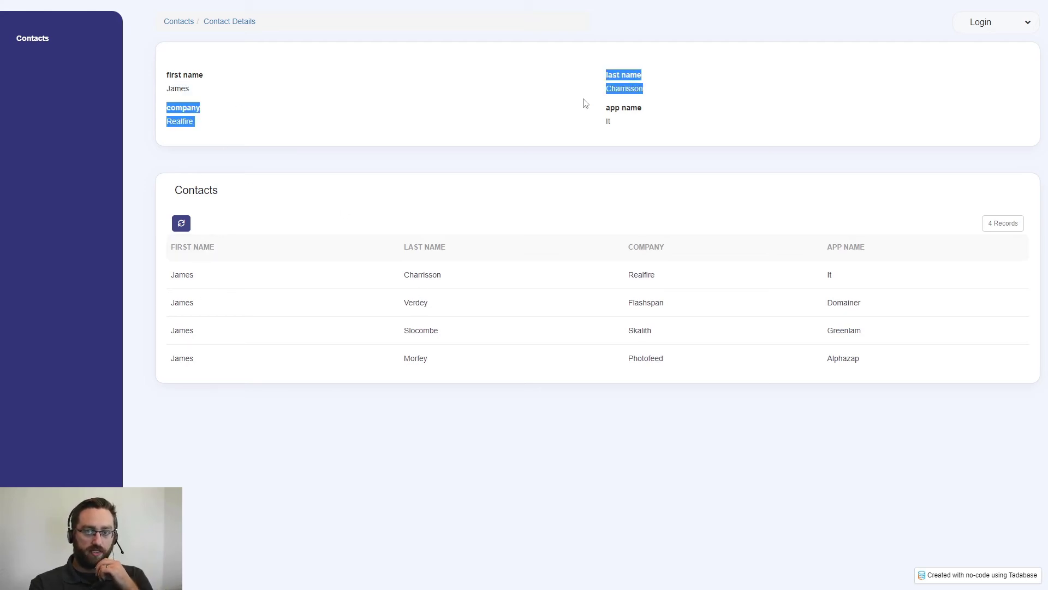
{"action": "left_click_drag", "start_coordinate": [463, 278], "coordinate": [173, 280]}
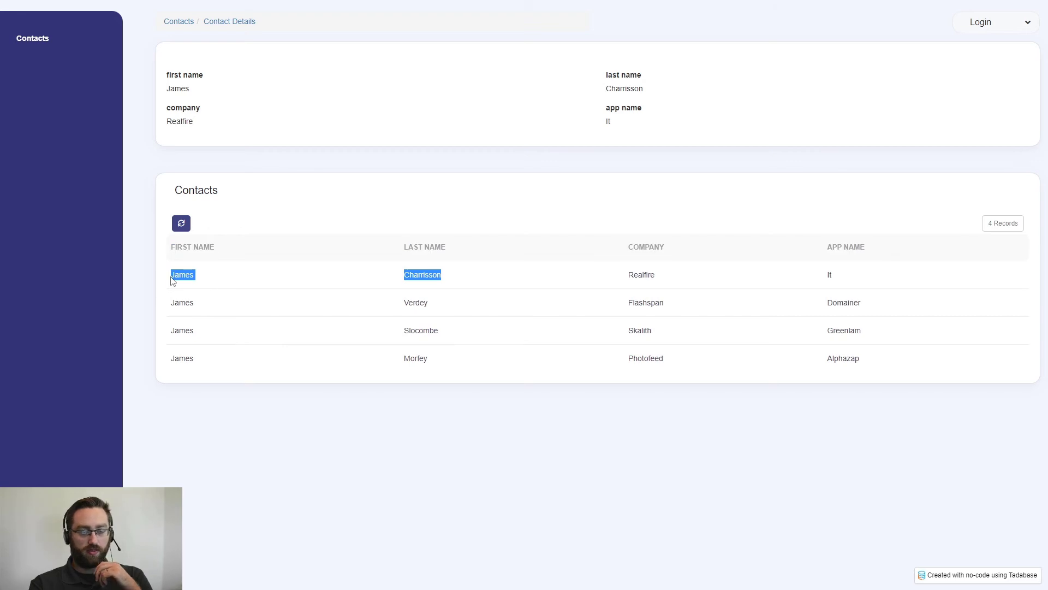
{"action": "left_click", "coordinate": [363, 456]}
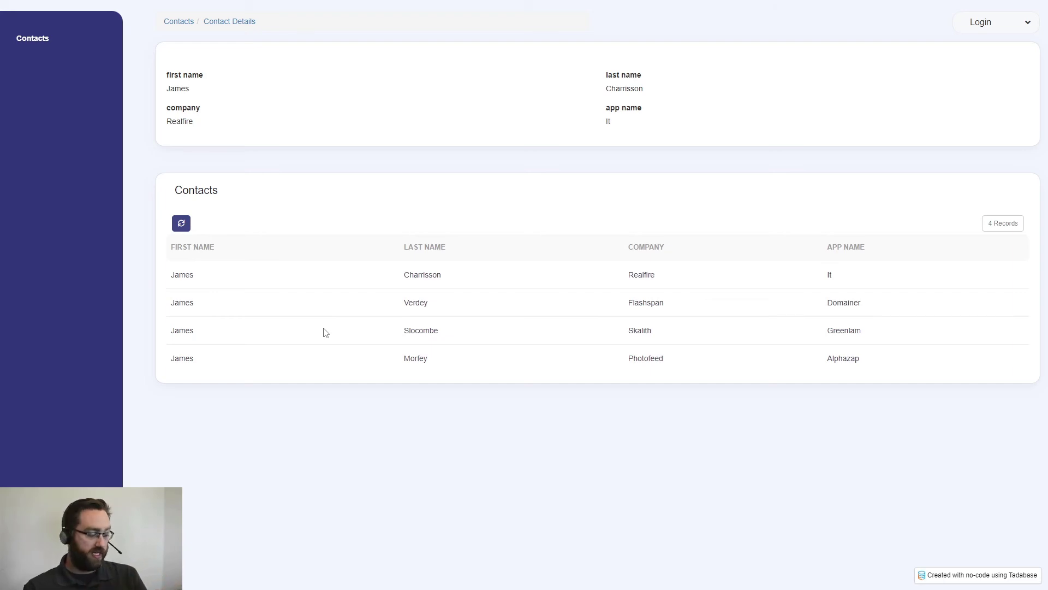
{"action": "key", "text": "ctrl+w"}
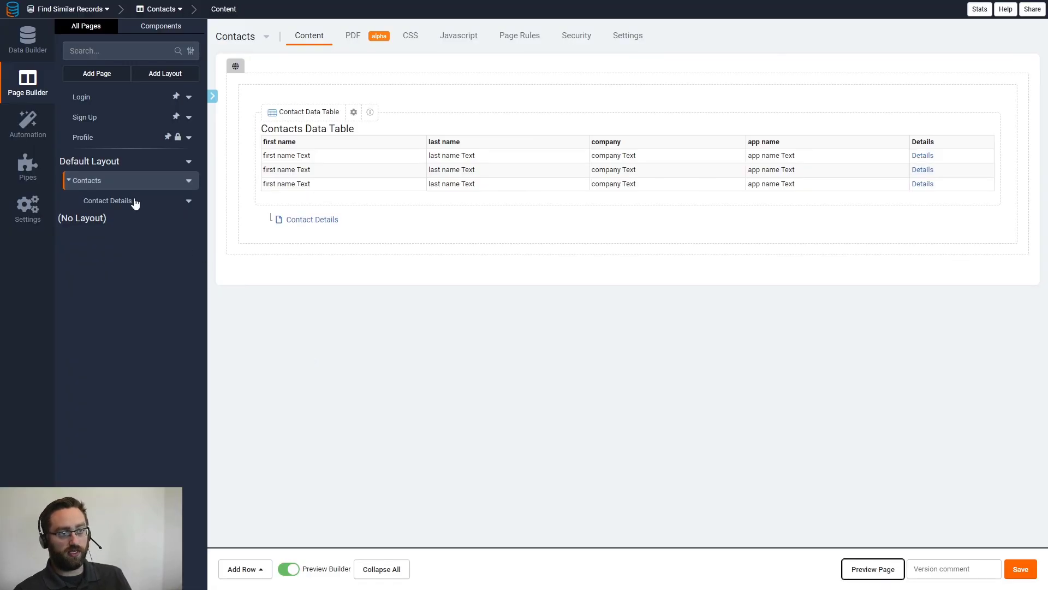
Create a text formula field named Unique String in the Contacts data table.
{"action": "left_click", "coordinate": [28, 44]}
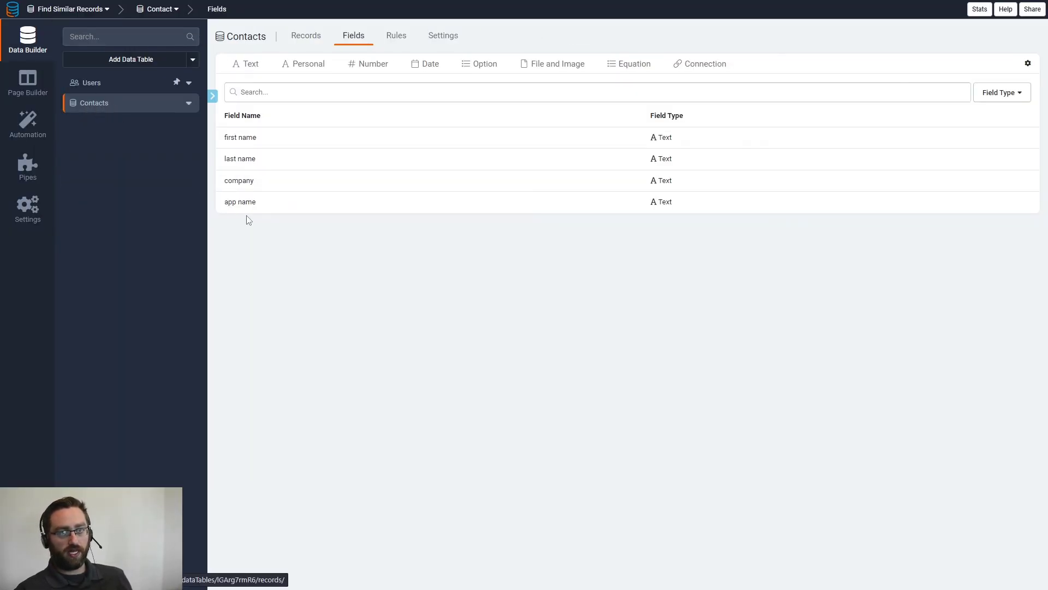
{"action": "mouse_move", "coordinate": [614, 74]}
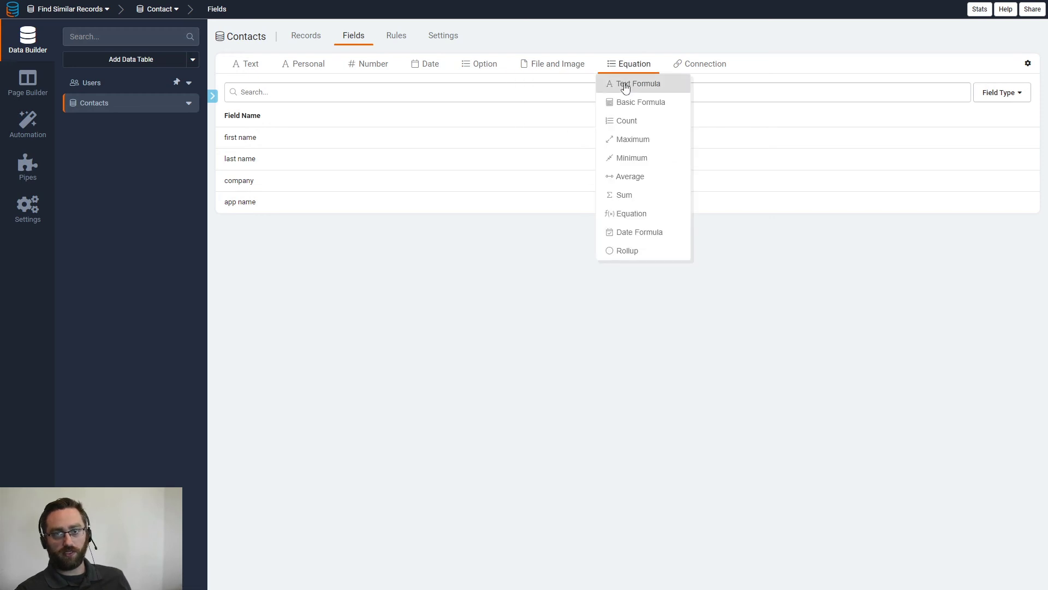
{"action": "left_click", "coordinate": [625, 87]}
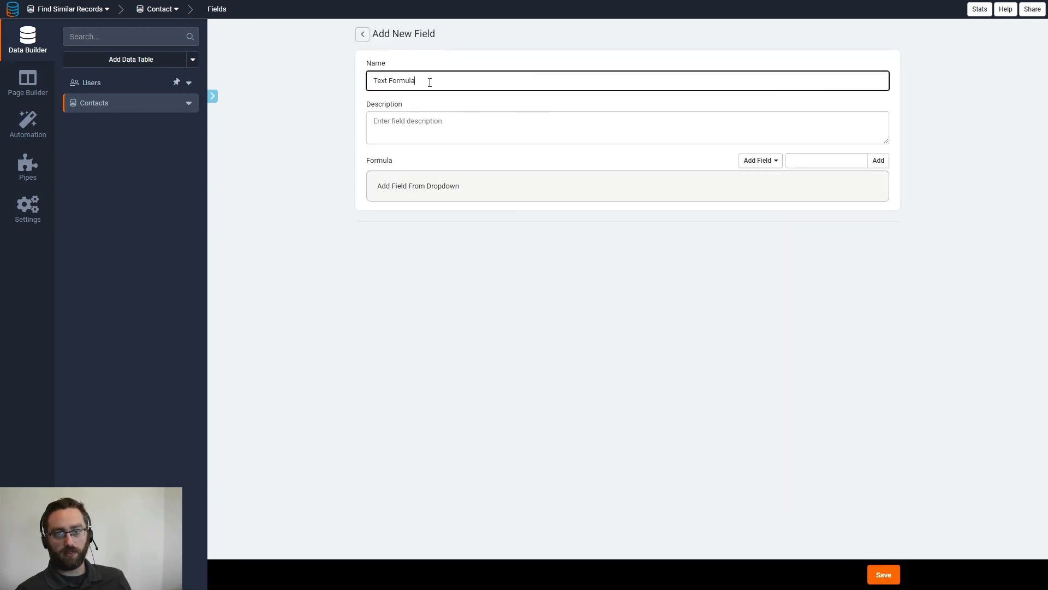
{"action": "left_click_drag", "start_coordinate": [430, 82], "coordinate": [346, 83]}
{"action": "type", "text": "Unique String"}
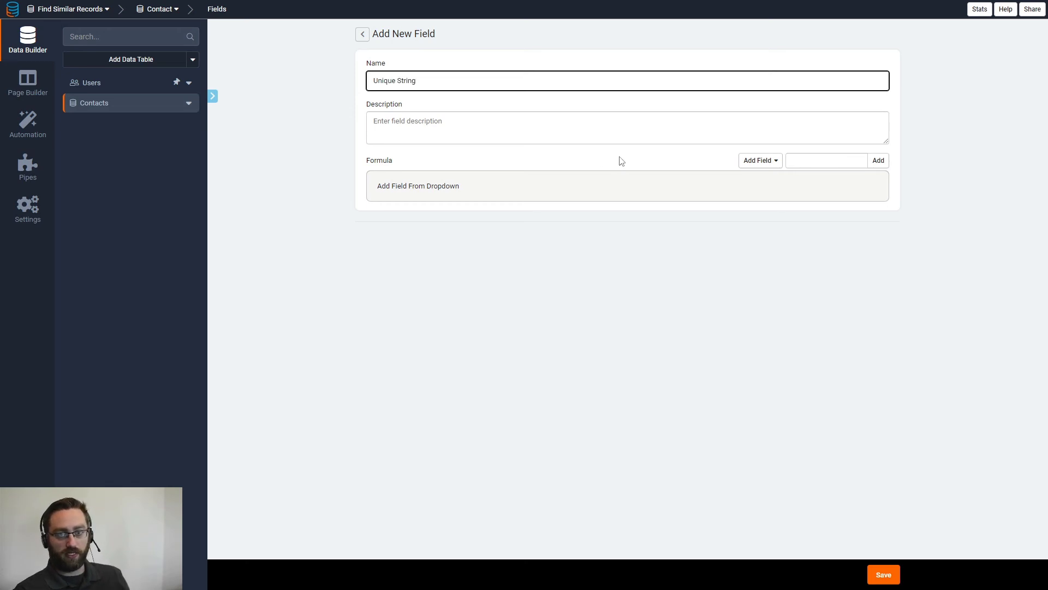
Build the formula from first name and last name, adding a hyphen after each.
{"action": "left_click", "coordinate": [759, 164]}
{"action": "left_click", "coordinate": [763, 195]}
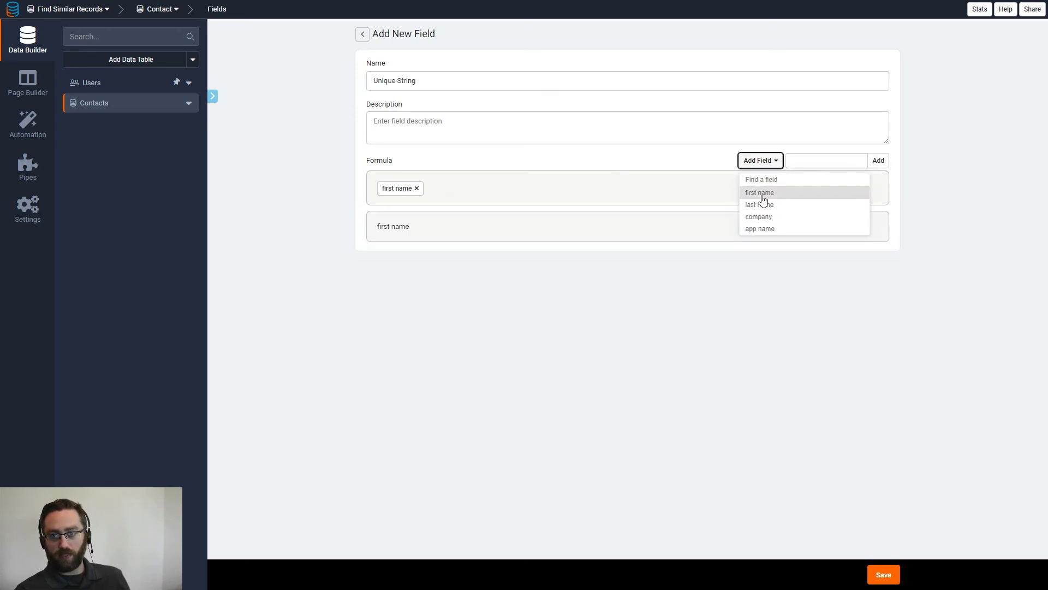
{"action": "left_click", "coordinate": [808, 160]}
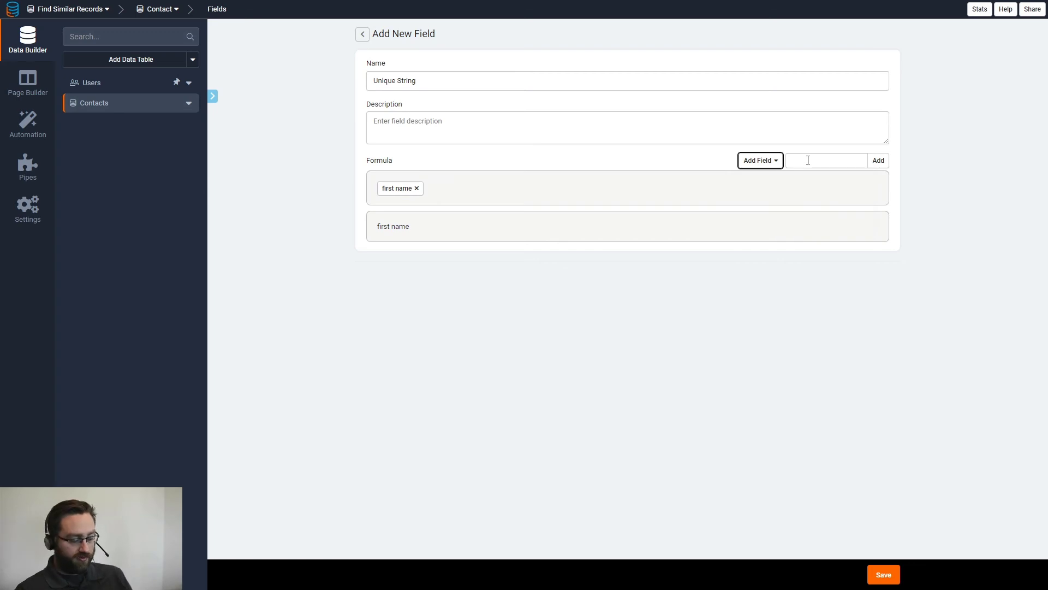
{"action": "left_click", "coordinate": [808, 159]}
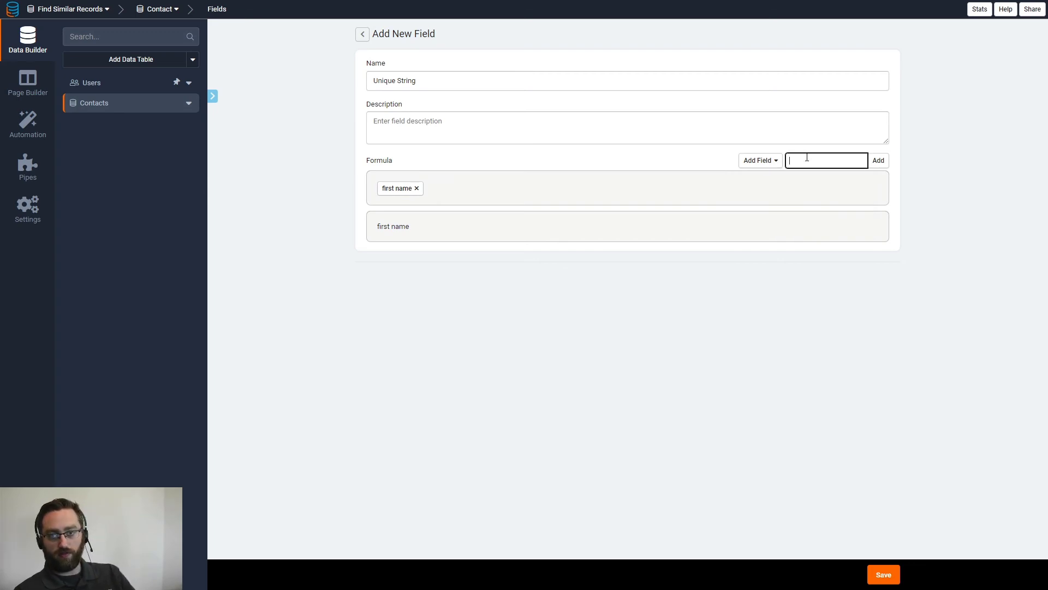
{"action": "left_click", "coordinate": [879, 162]}
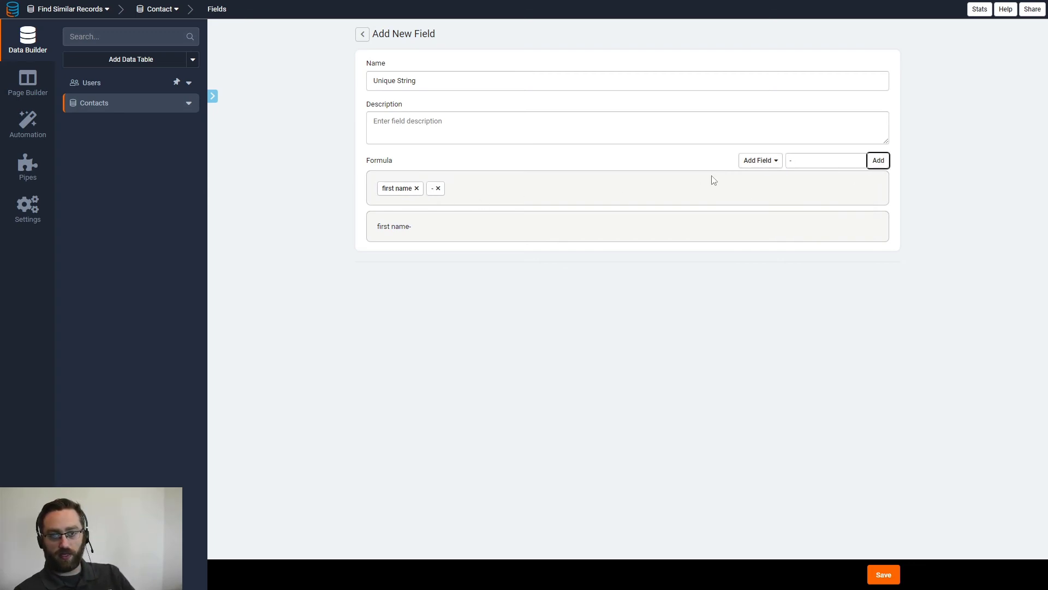
{"action": "left_click", "coordinate": [766, 166]}
{"action": "left_click", "coordinate": [762, 204]}
{"action": "left_click", "coordinate": [878, 160]}
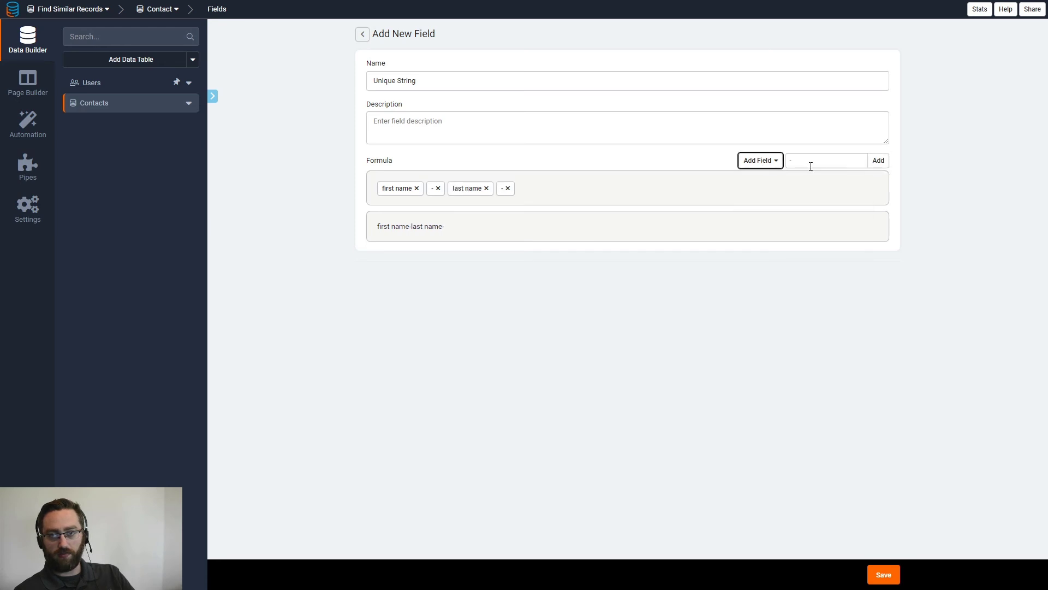
Append company and app name to the formula, each followed by a hyphen, and save the field.
{"action": "left_click", "coordinate": [761, 160]}
{"action": "left_click", "coordinate": [760, 216]}
{"action": "left_click", "coordinate": [879, 161]}
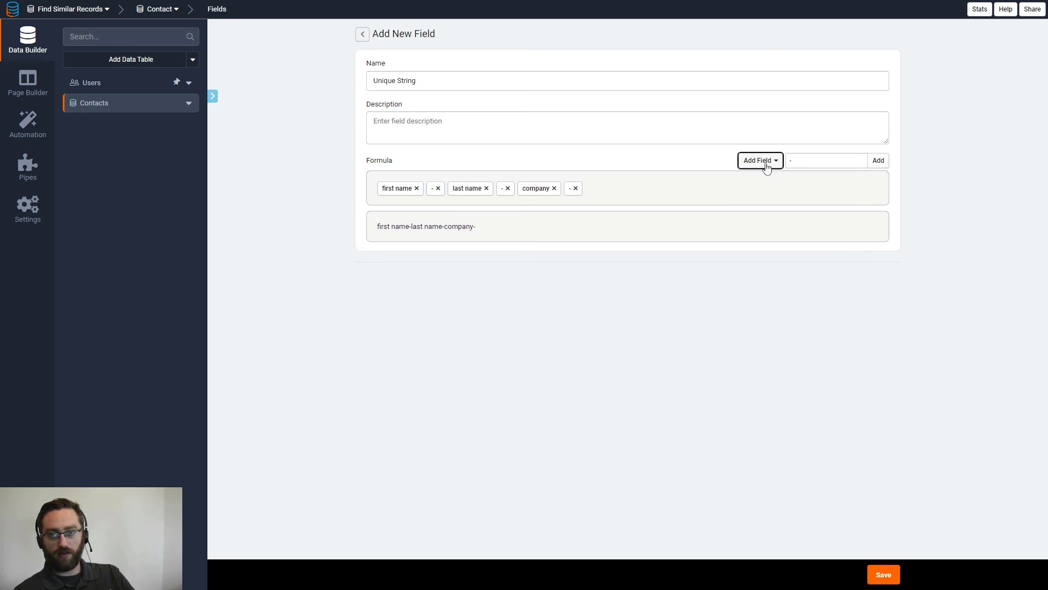
{"action": "left_click", "coordinate": [760, 161]}
{"action": "left_click", "coordinate": [765, 229]}
{"action": "left_click", "coordinate": [878, 161]}
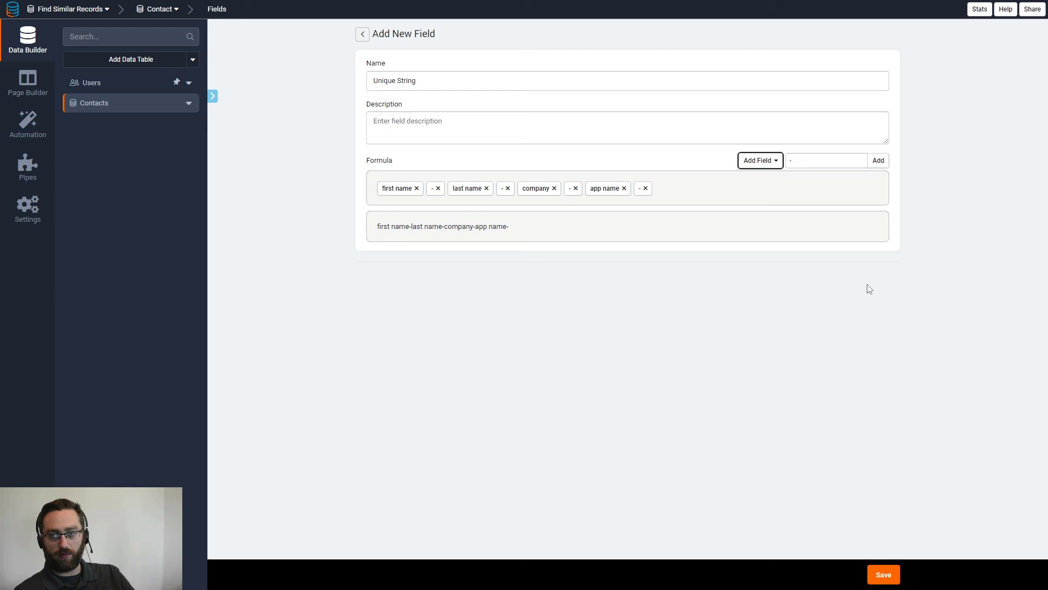
{"action": "left_click", "coordinate": [885, 575]}
Review the Unique String values in the Contacts records, remove the formula's trailing hyphen and save the field.
{"action": "left_click", "coordinate": [306, 35]}
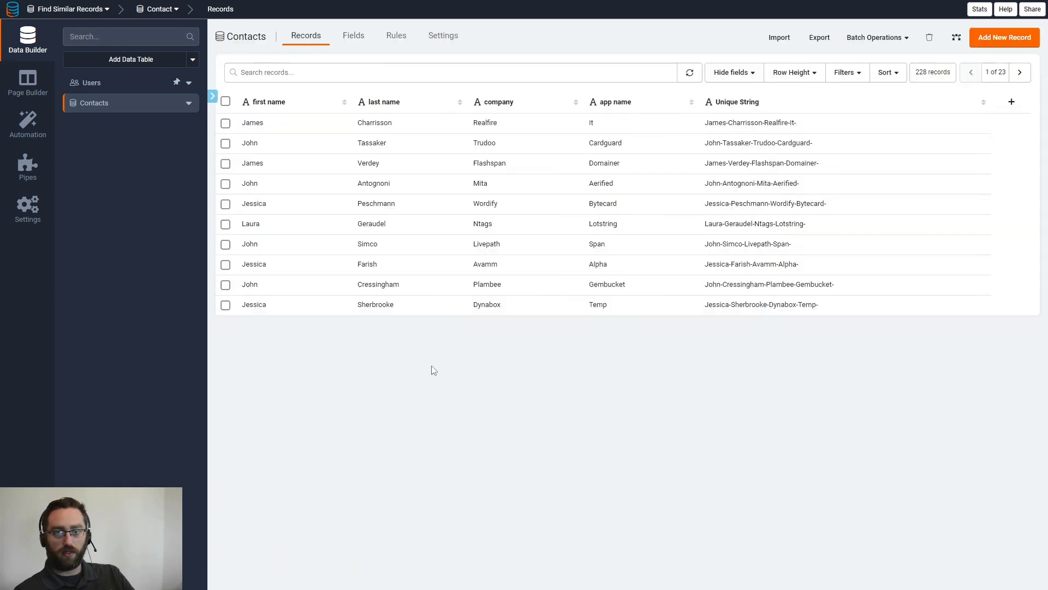
{"action": "double_click", "coordinate": [645, 101]}
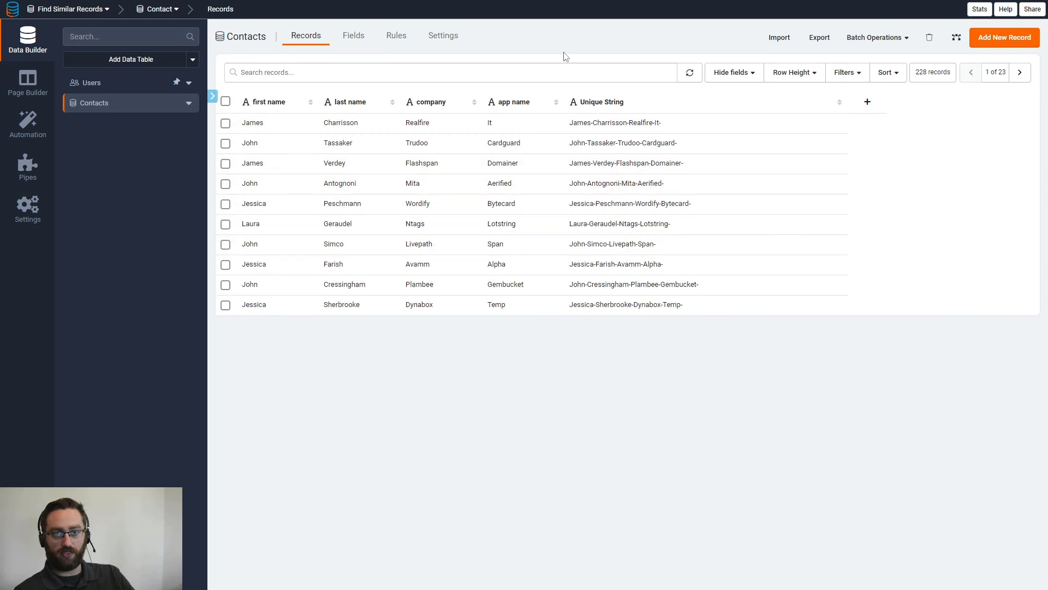
{"action": "left_click", "coordinate": [604, 104]}
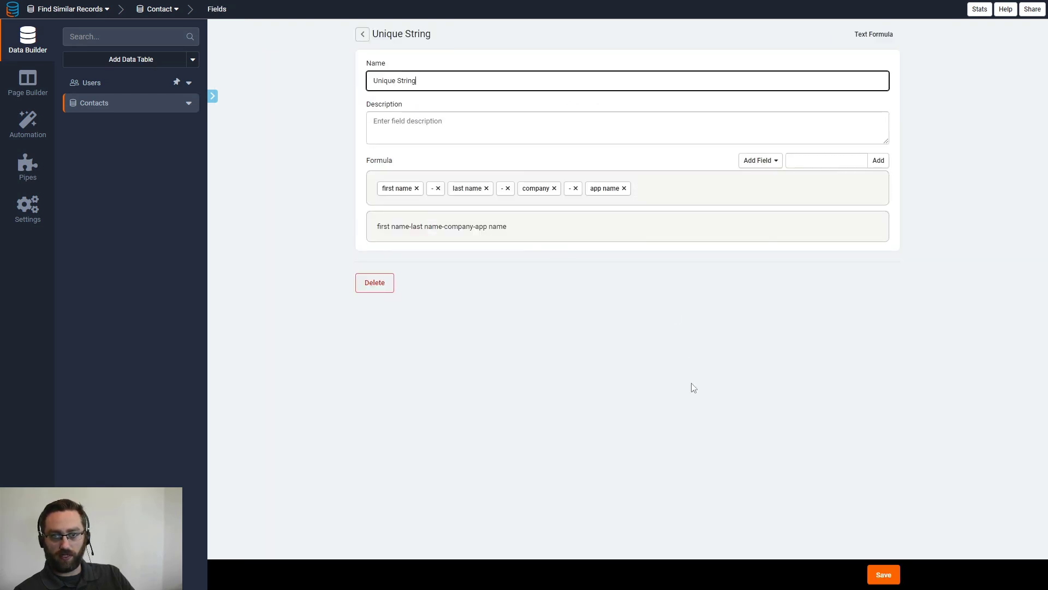
{"action": "left_click", "coordinate": [885, 583]}
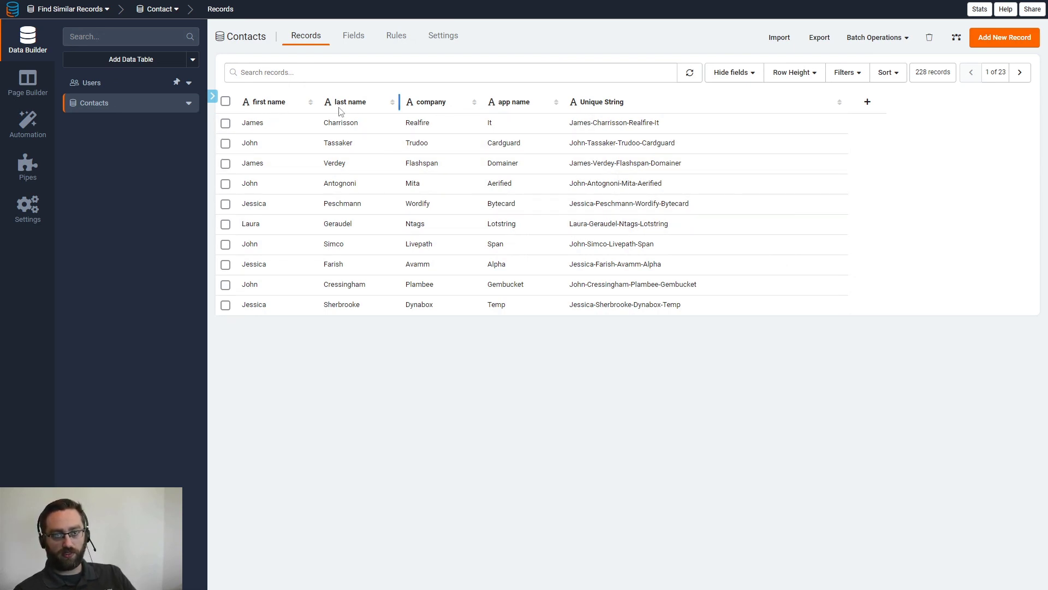
Open the data source filters of the contacts table on the Contact Details page.
{"action": "left_click", "coordinate": [36, 92]}
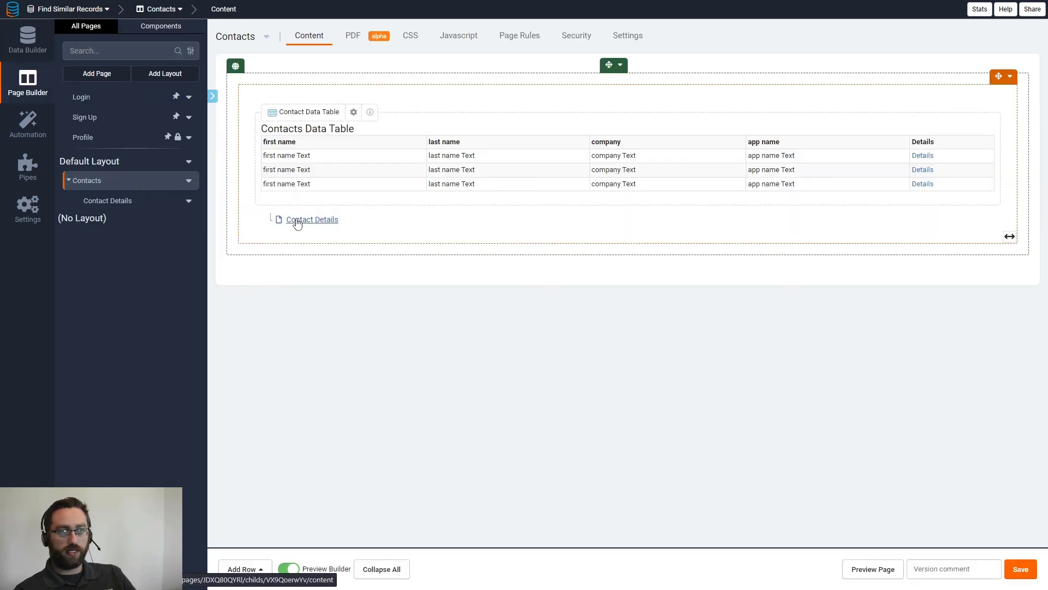
{"action": "left_click", "coordinate": [298, 221]}
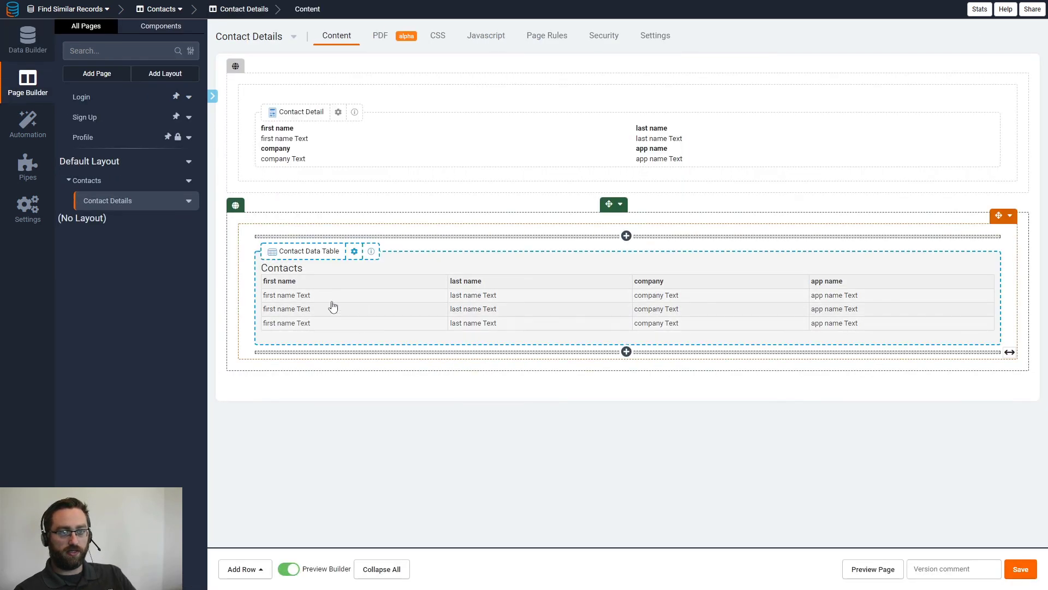
{"action": "left_click", "coordinate": [331, 302]}
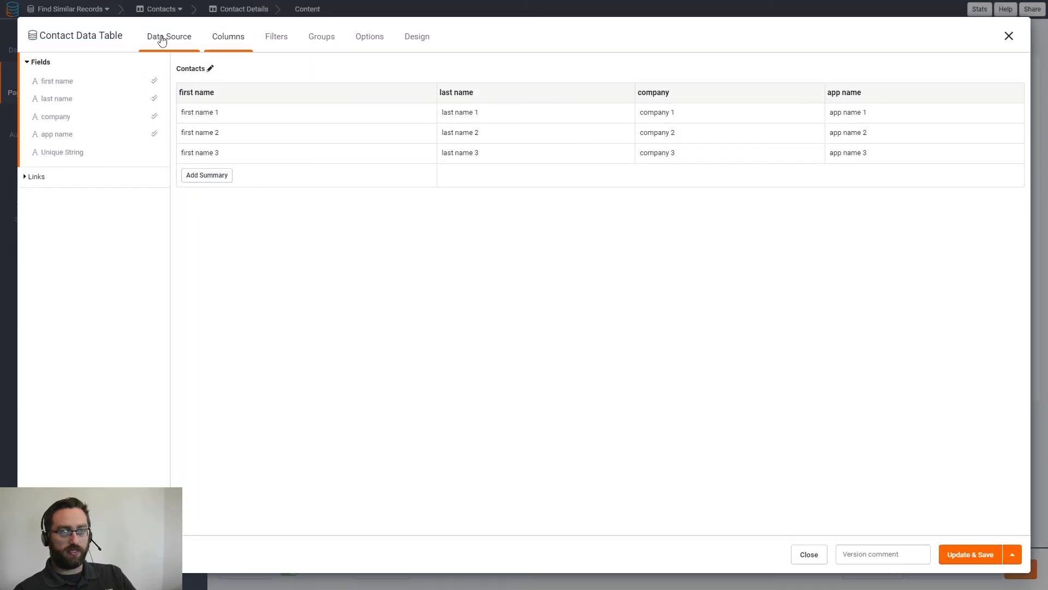
{"action": "left_click", "coordinate": [162, 37]}
{"action": "left_click", "coordinate": [43, 83]}
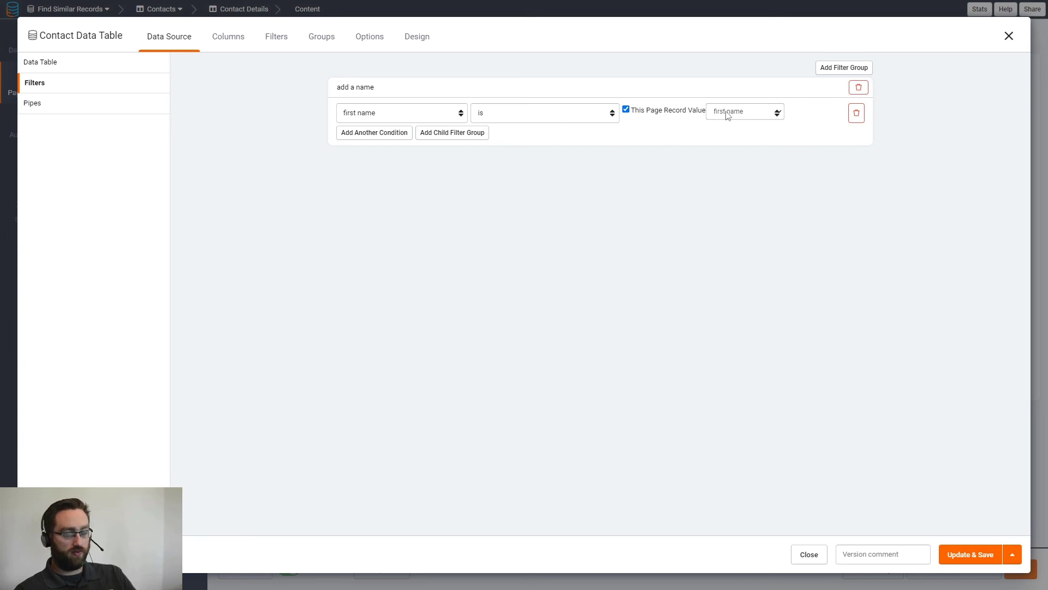
Add a second condition requiring that Unique String is not this page record's Unique String value, and save the table.
{"action": "left_click", "coordinate": [388, 134]}
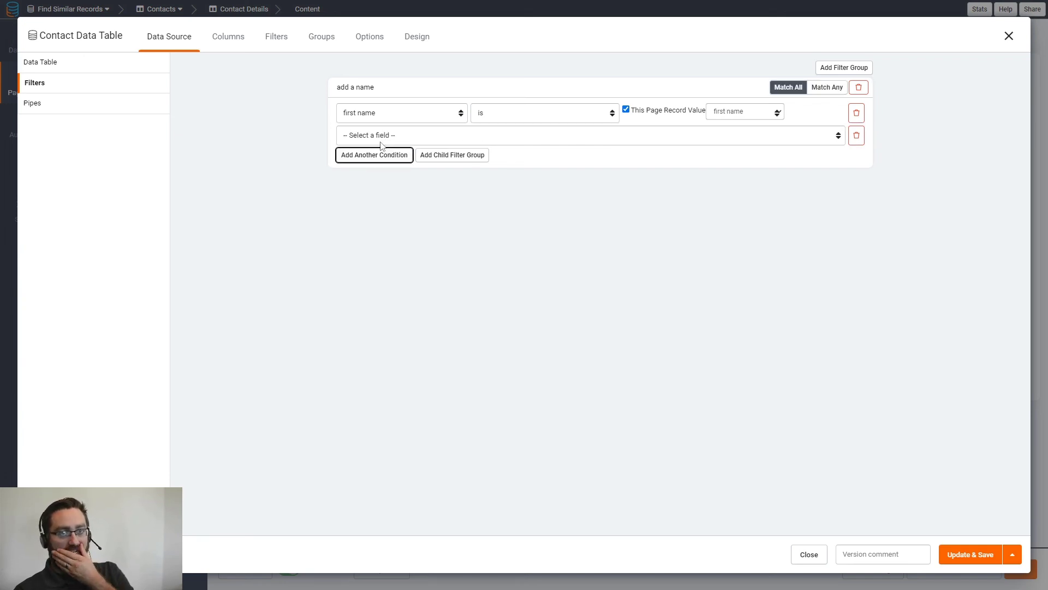
{"action": "left_click", "coordinate": [370, 135]}
{"action": "left_click", "coordinate": [365, 195]}
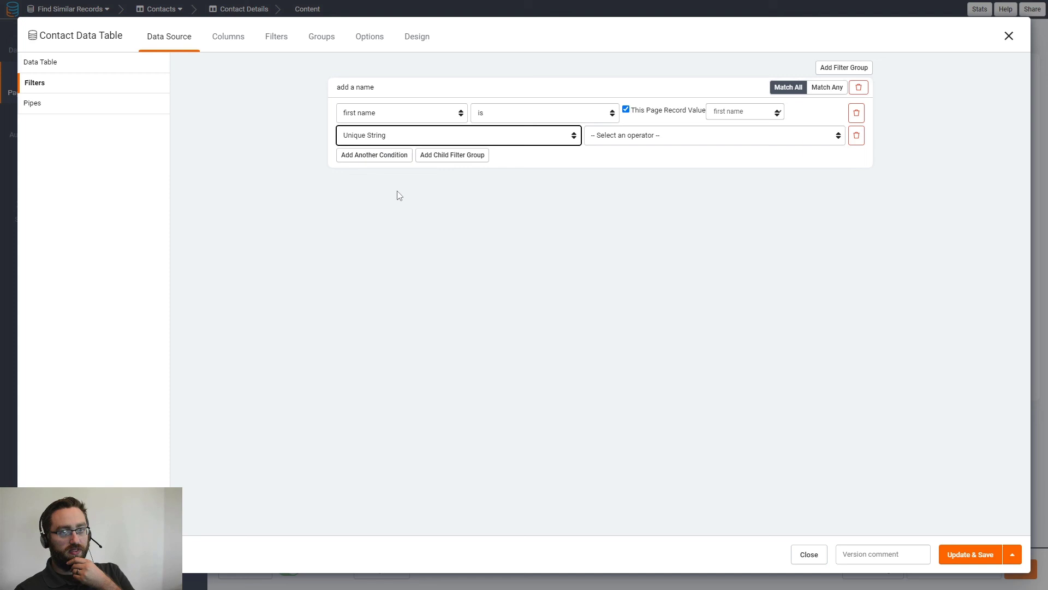
{"action": "left_click", "coordinate": [610, 136]}
{"action": "left_click", "coordinate": [619, 167]}
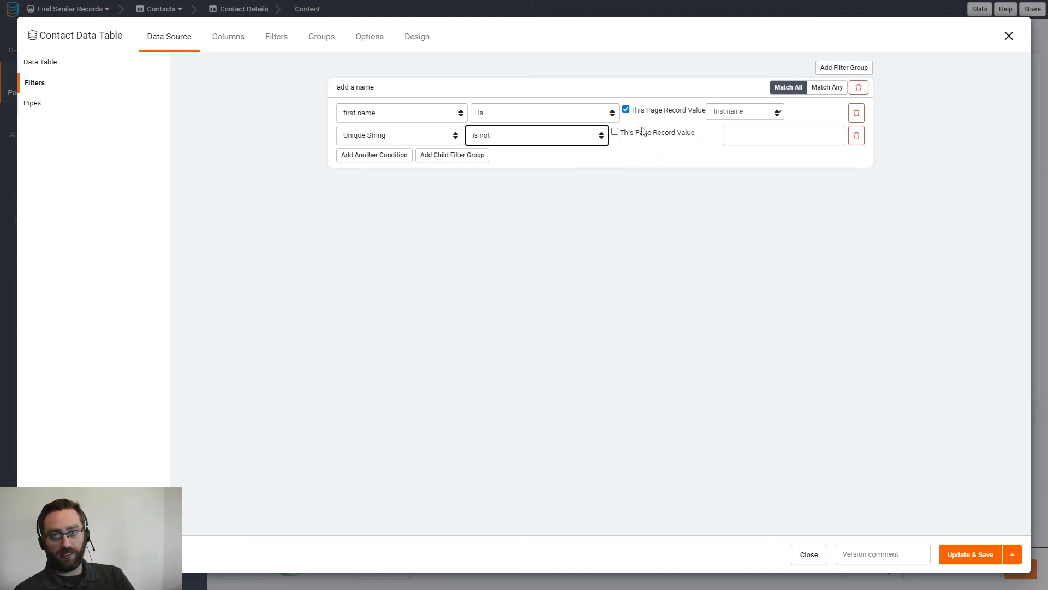
{"action": "left_click", "coordinate": [735, 140]}
{"action": "left_click", "coordinate": [732, 188]}
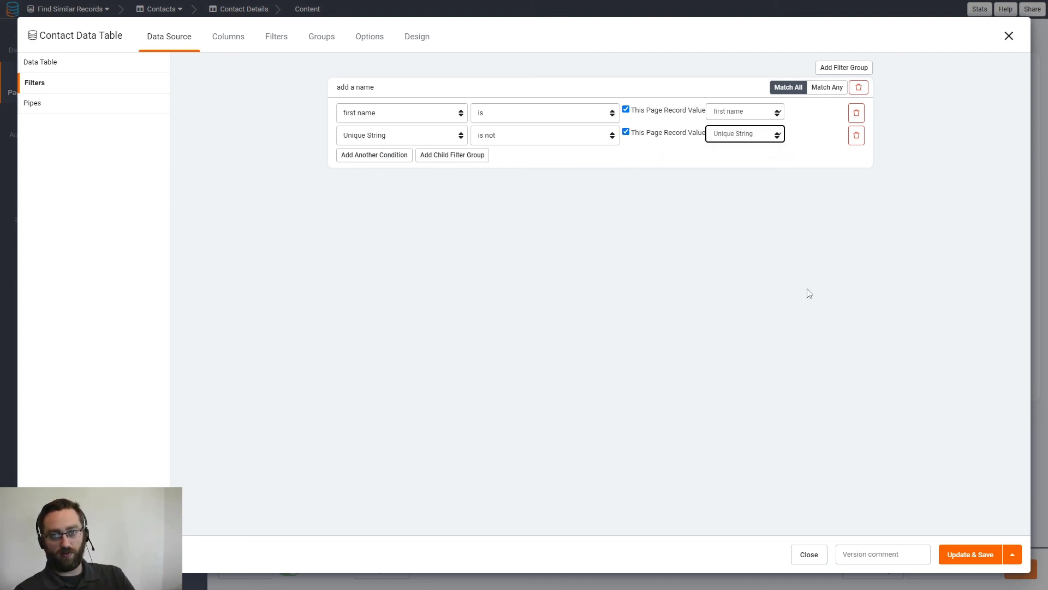
{"action": "left_click", "coordinate": [960, 554]}
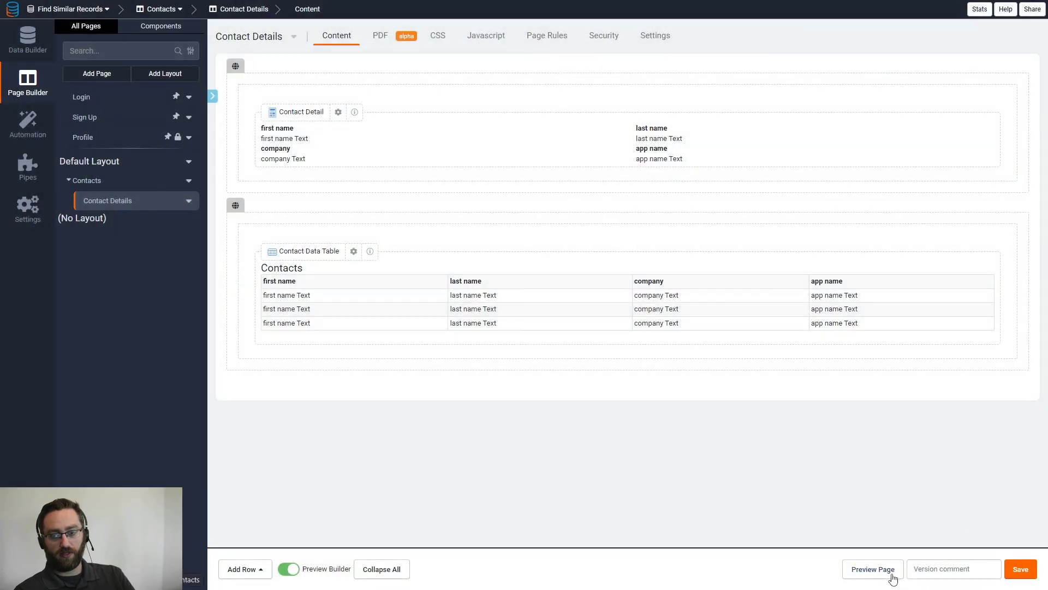
Preview the updated page live and open the first contact's details.
{"action": "left_click", "coordinate": [890, 572]}
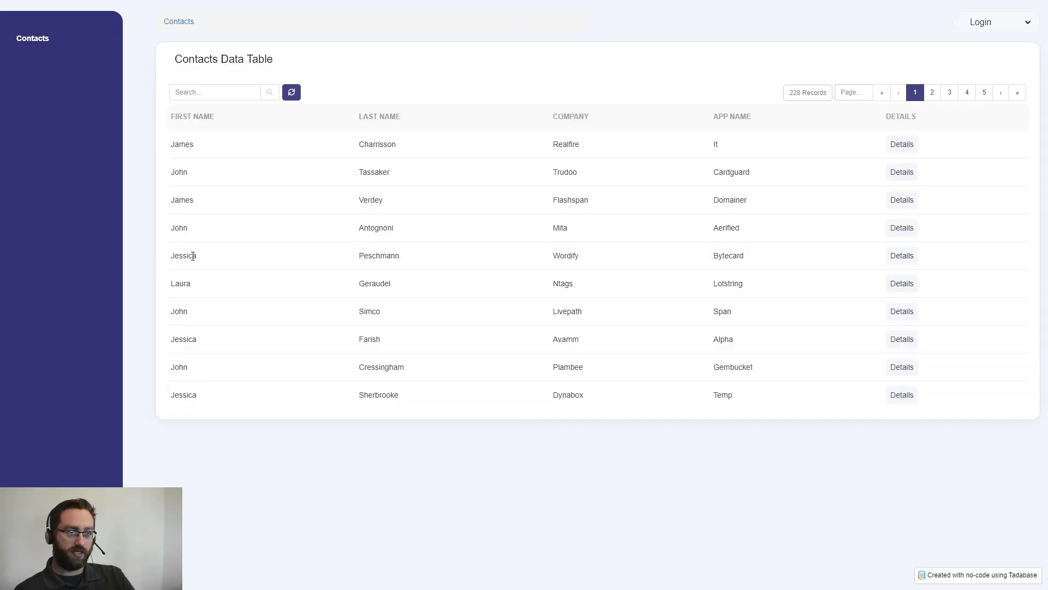
{"action": "left_click", "coordinate": [901, 144]}
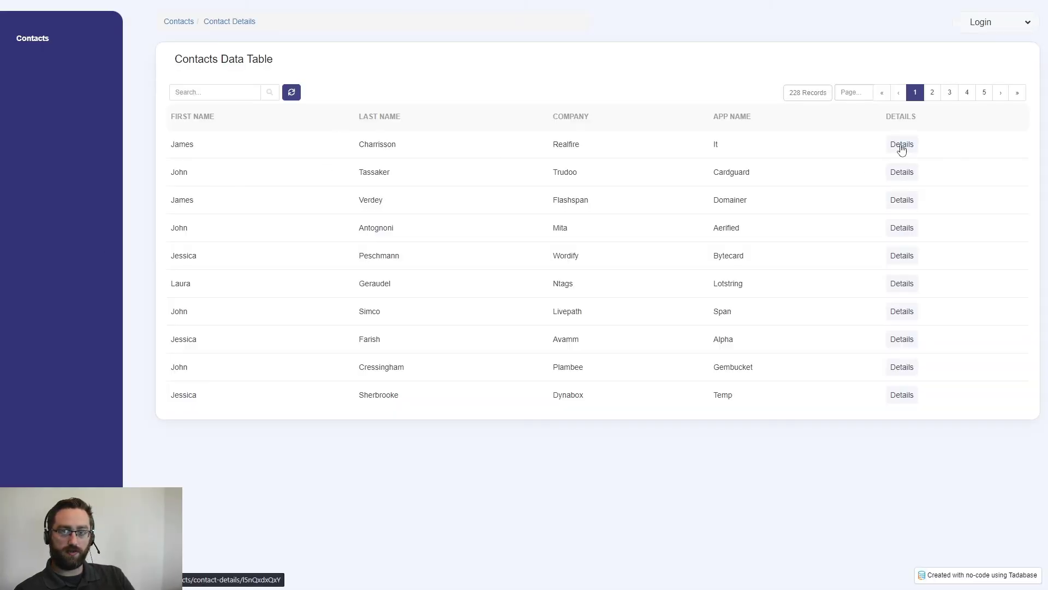